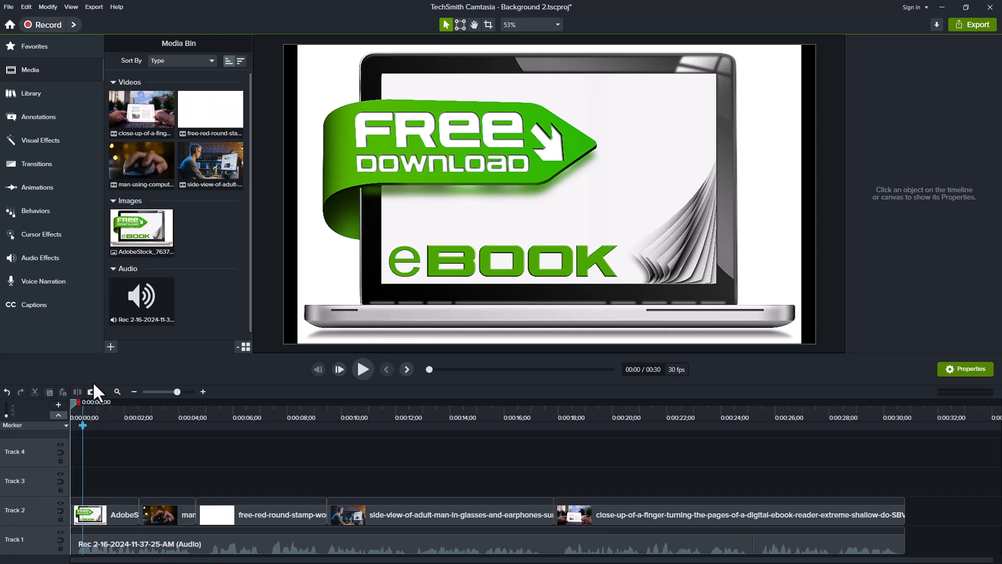
# Step: Open the online TechSmith Assets site from the Camtasia 2023 library's download option and view its Asset Packs category
pyautogui.click(29, 93)
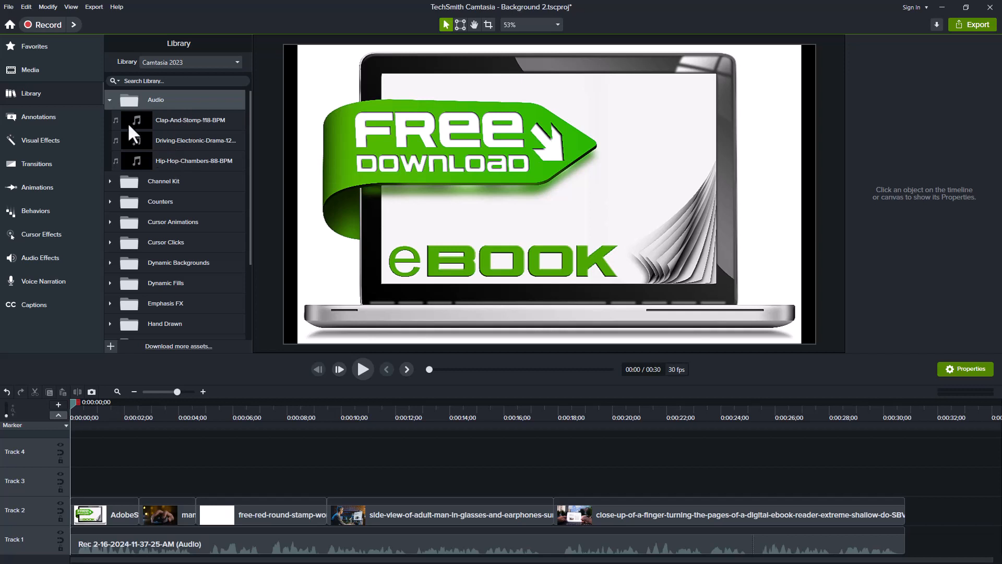
pyautogui.click(236, 61)
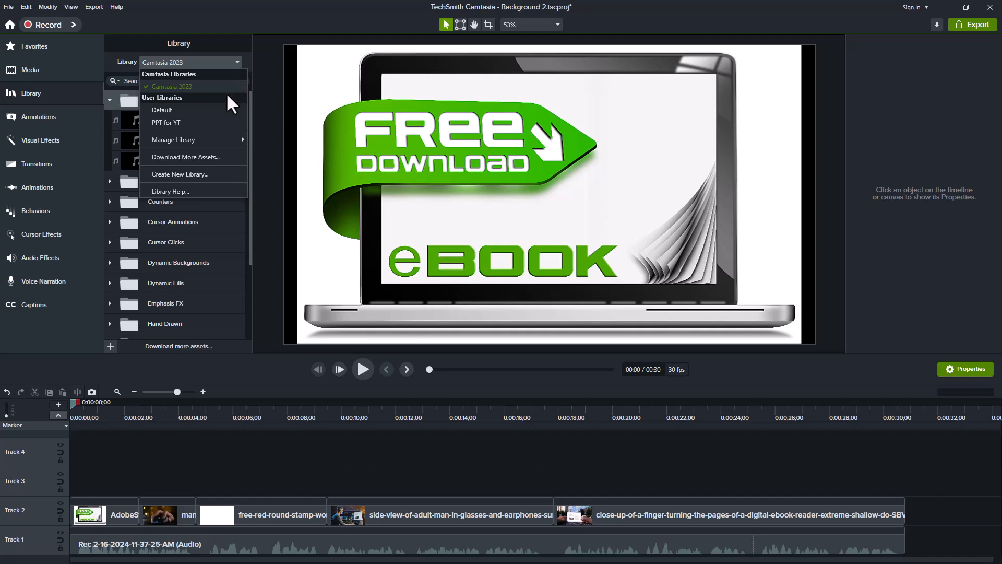
pyautogui.click(203, 158)
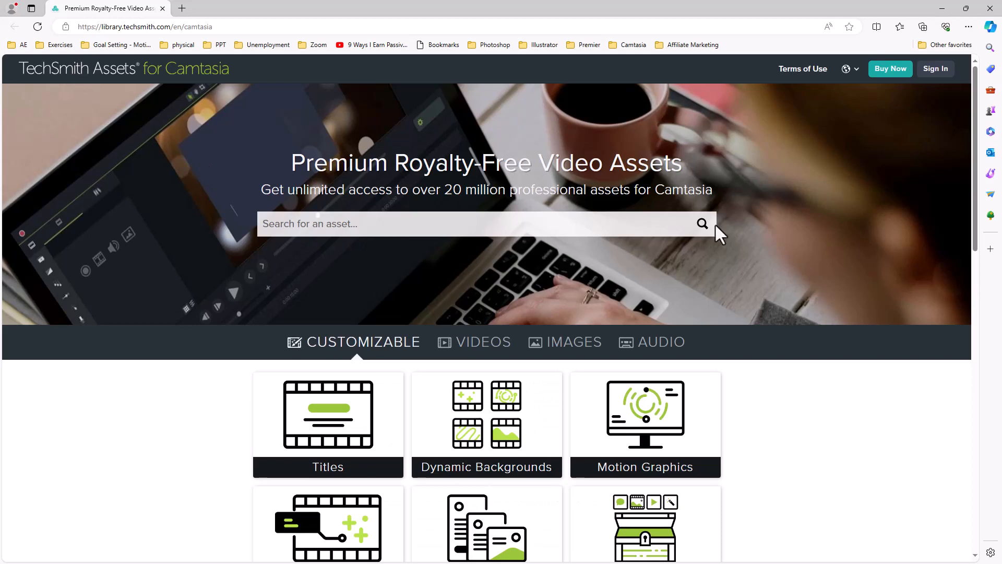
pyautogui.scroll(-1, 653, 445)
pyautogui.scroll(-4, 656, 455)
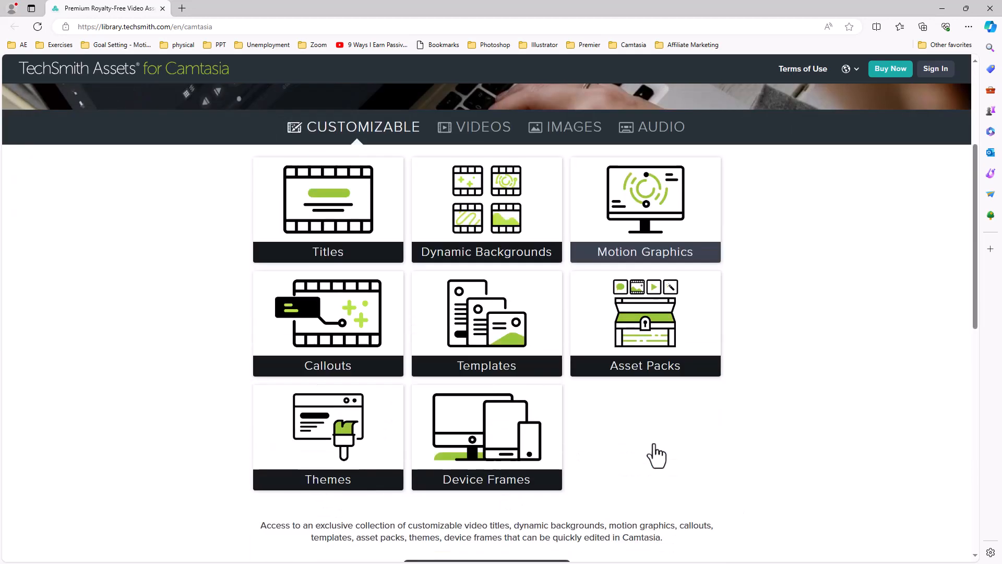
pyautogui.click(654, 308)
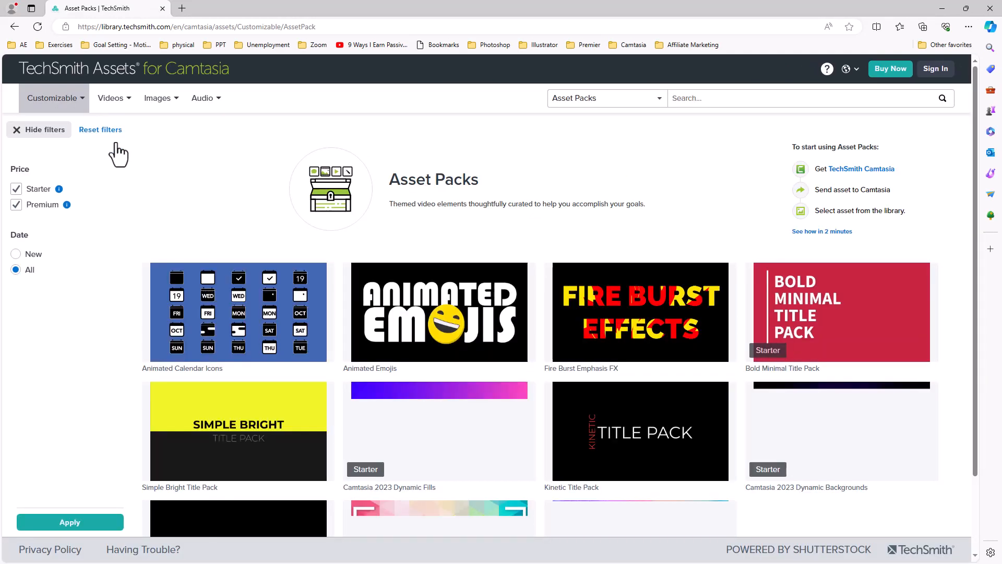
# Step: Browse the Music category of the audio assets on the TechSmith Assets site
pyautogui.moveTo(112, 97)
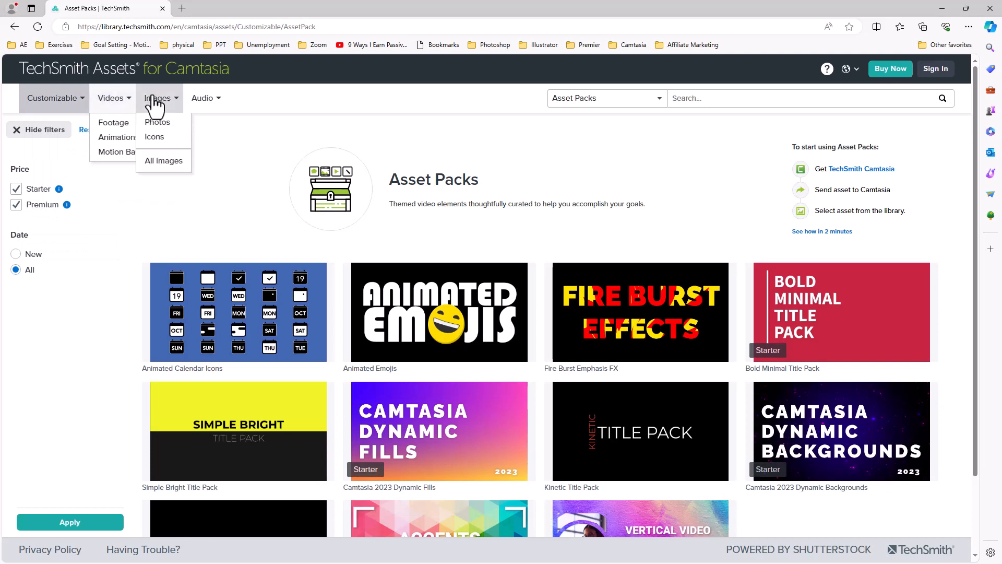
pyautogui.moveTo(203, 99)
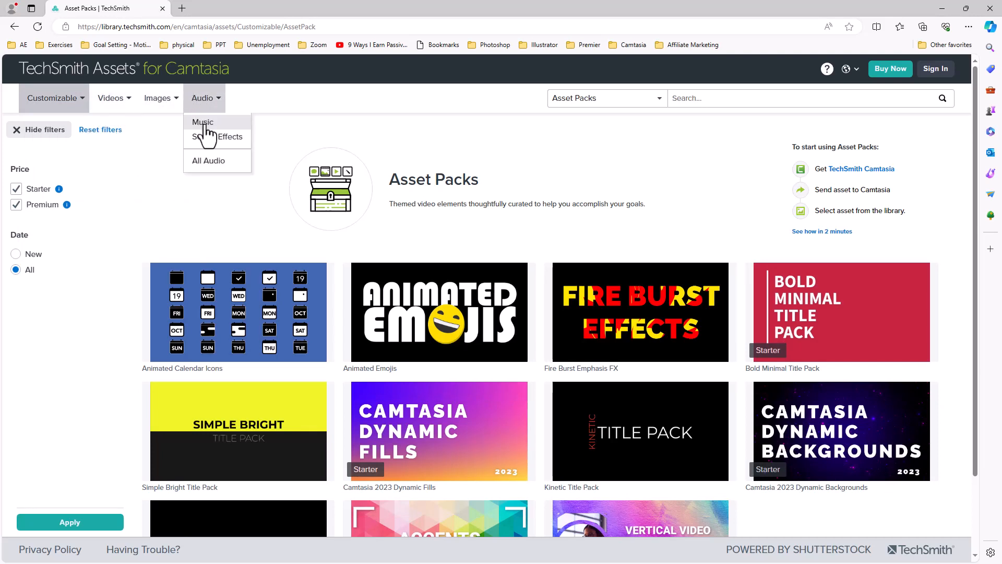
pyautogui.click(205, 124)
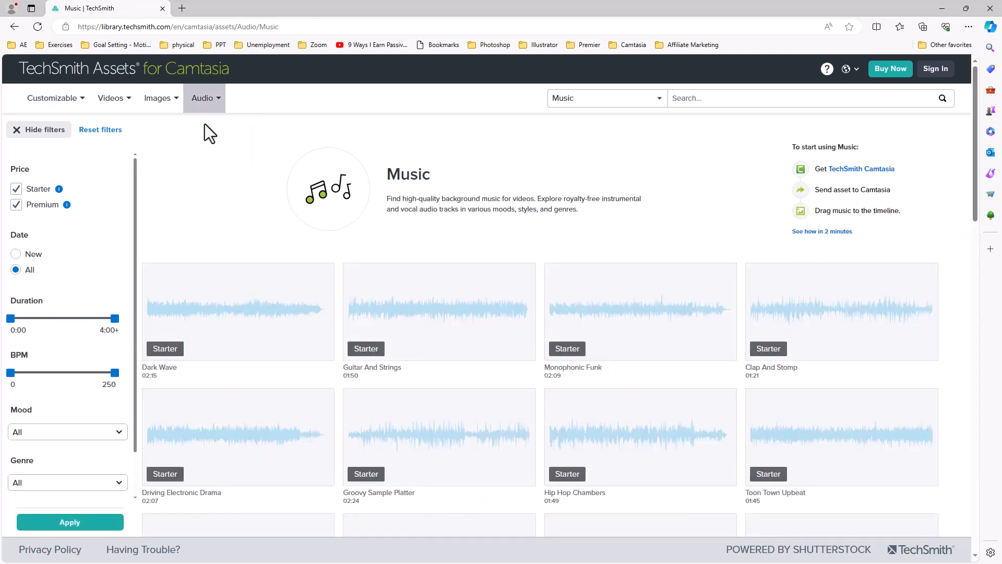
pyautogui.scroll(-10, 574, 348)
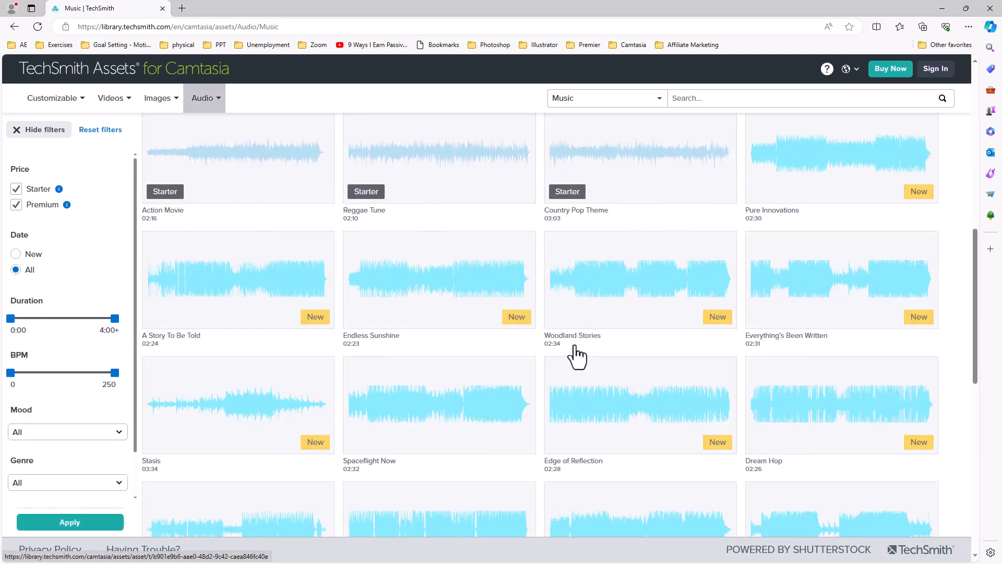
pyautogui.scroll(-8, 575, 351)
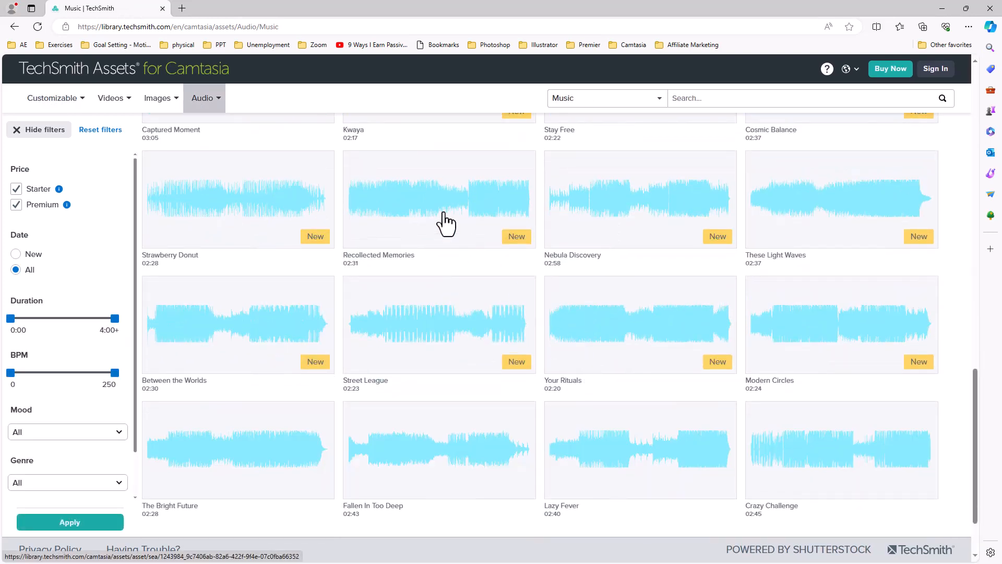
pyautogui.moveTo(431, 207)
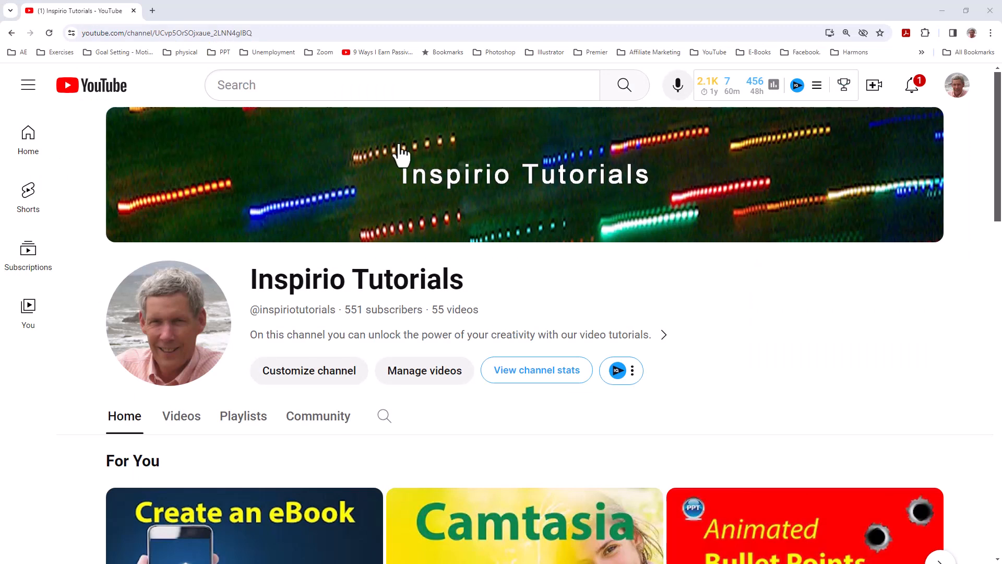
# Step: Open the video manager of the YouTube channel and go to its Audio library
pyautogui.click(416, 373)
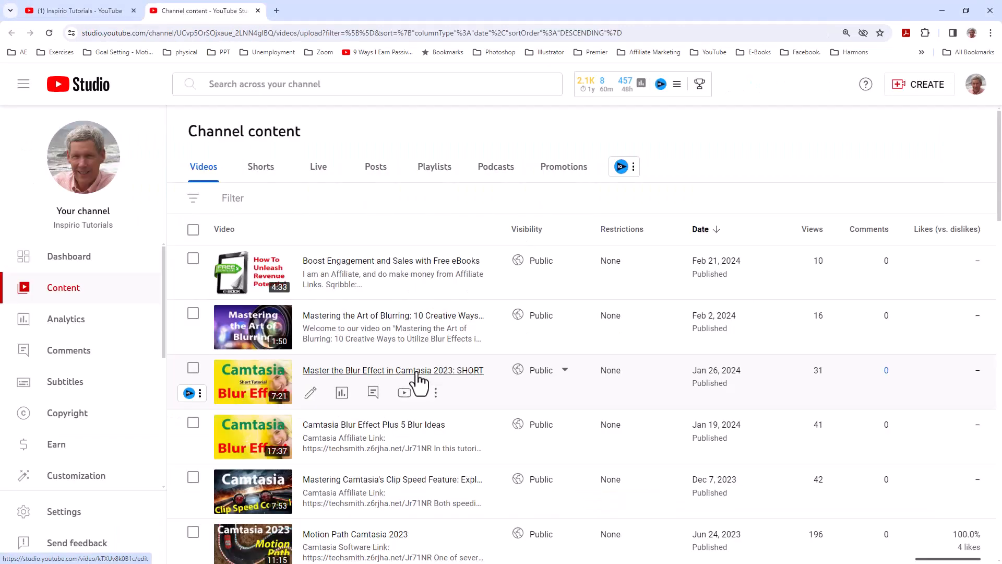
pyautogui.scroll(-3, 104, 373)
pyautogui.click(79, 333)
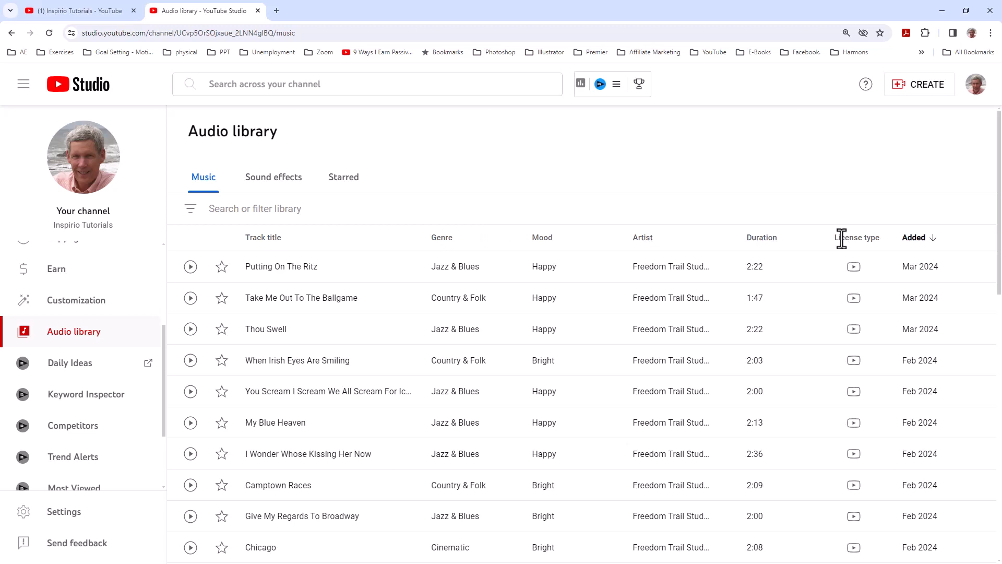
# Step: Filter the music library to tracks whose title contains "two of us"
pyautogui.moveTo(842, 238)
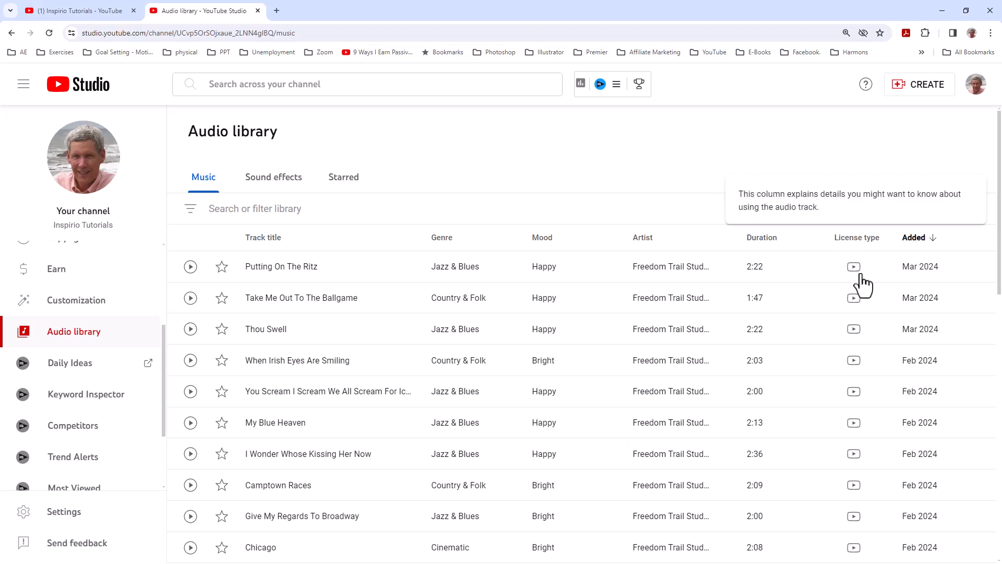
pyautogui.moveTo(854, 267)
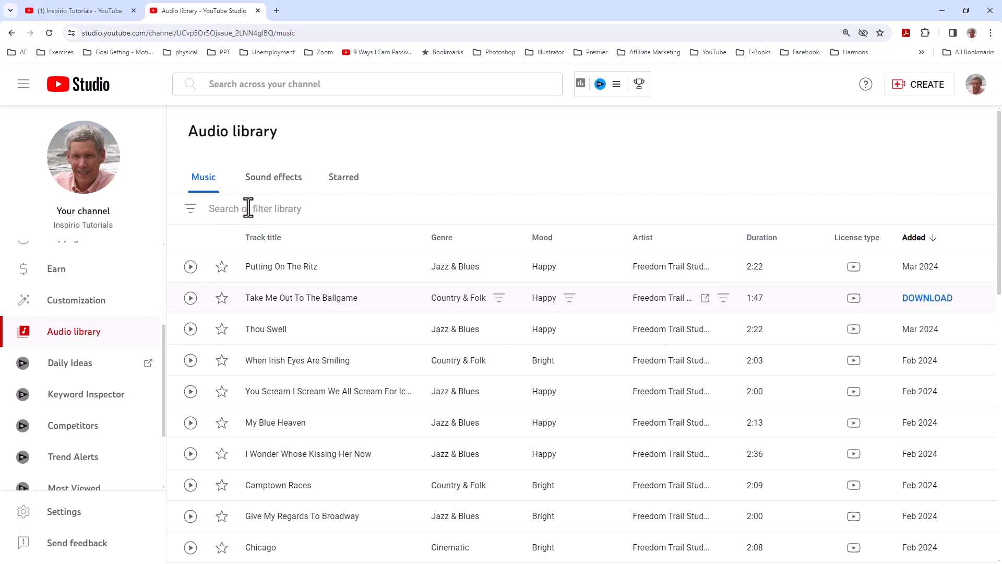
pyautogui.click(232, 210)
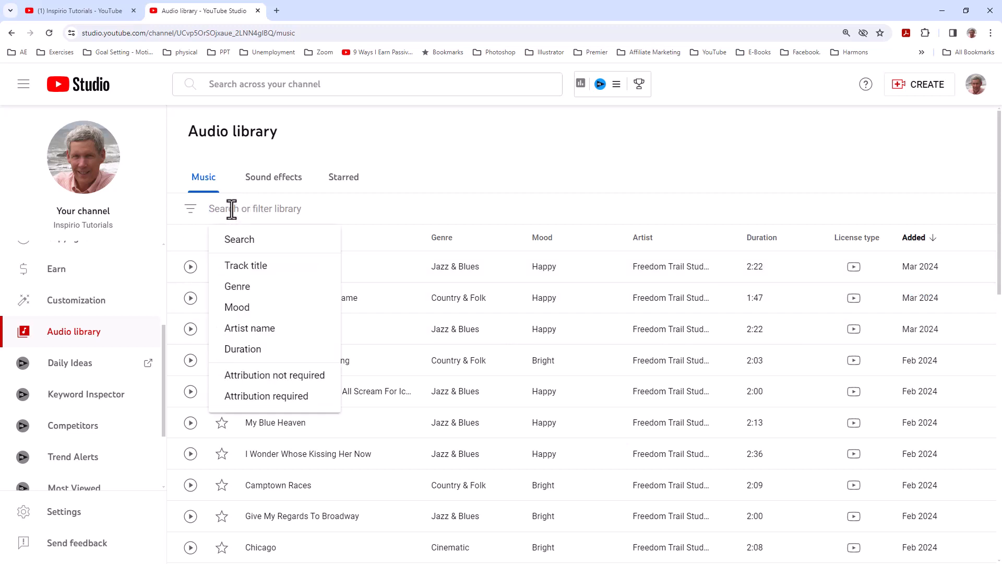
pyautogui.click(246, 266)
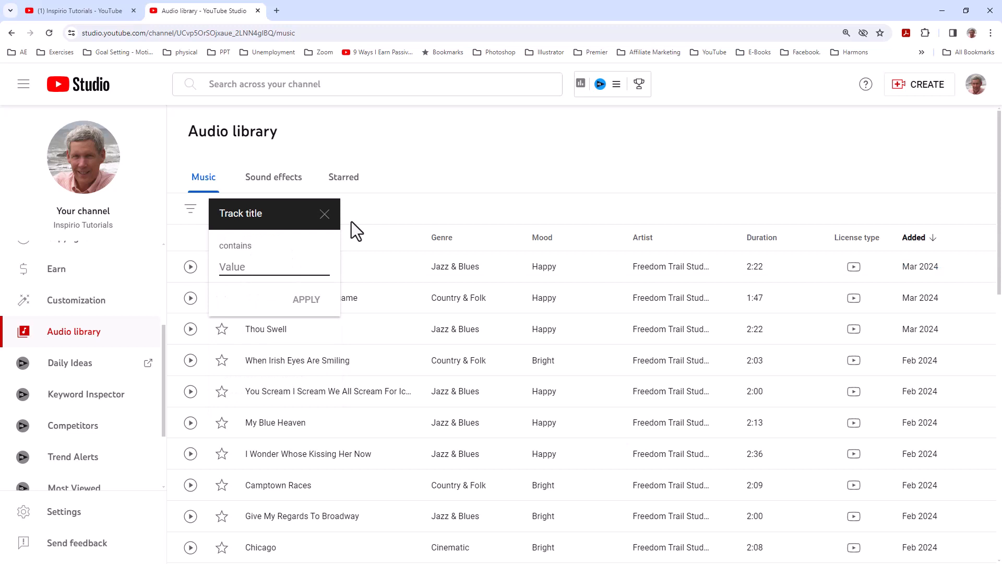
pyautogui.write('two of us')
pyautogui.press('Return')
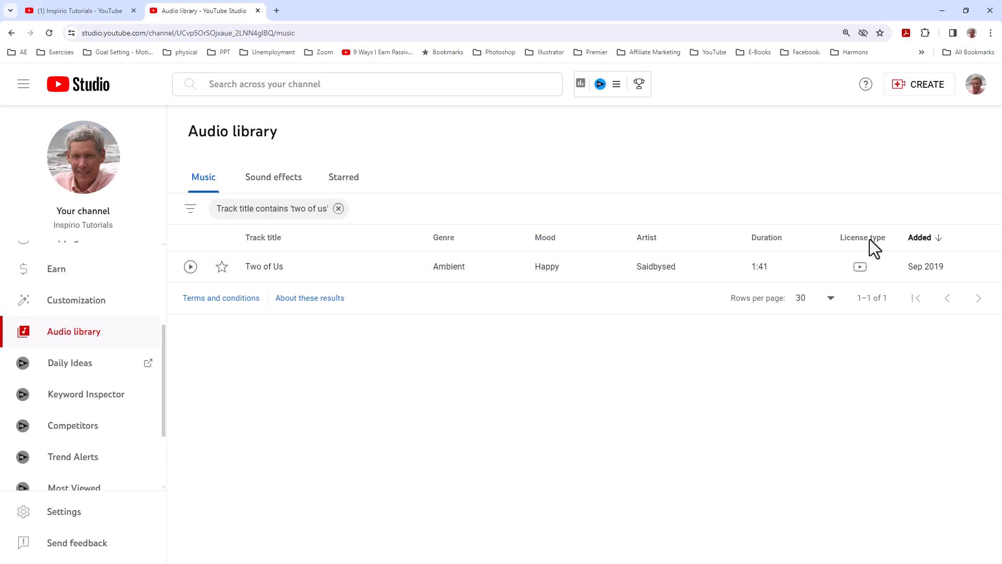
# Step: Read the license details of the Two of Us track and download the track
pyautogui.click(860, 270)
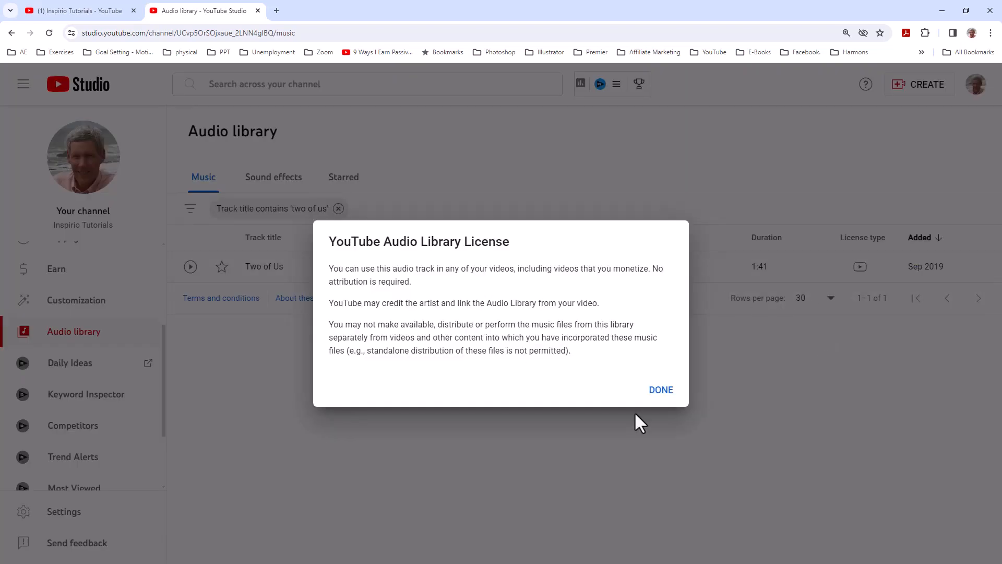
pyautogui.click(659, 392)
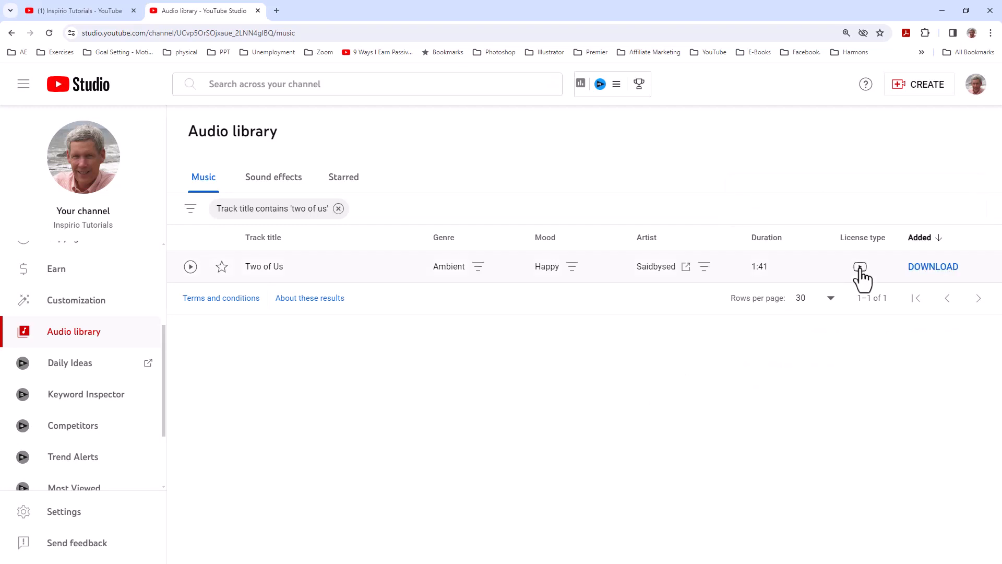
pyautogui.click(861, 268)
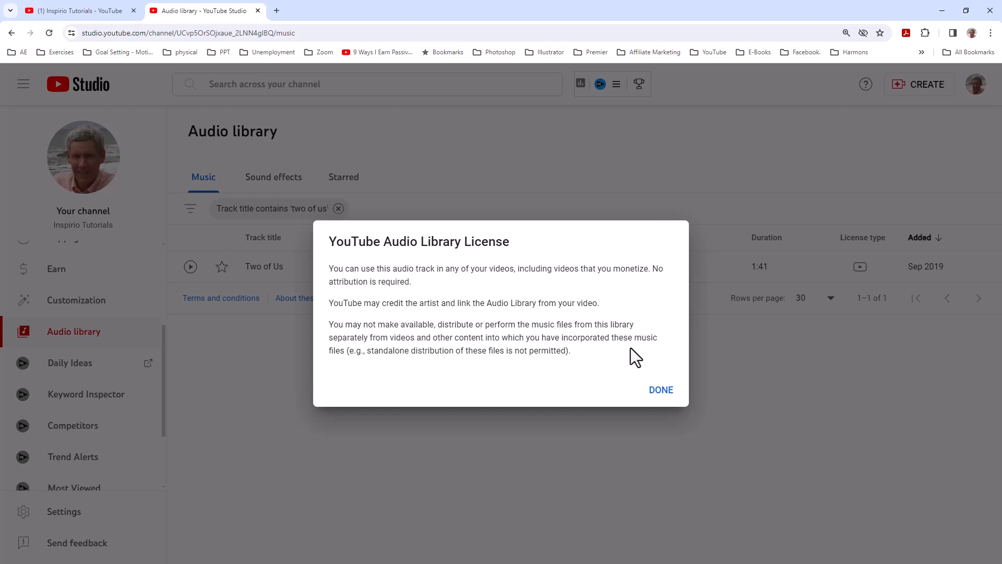
pyautogui.click(653, 391)
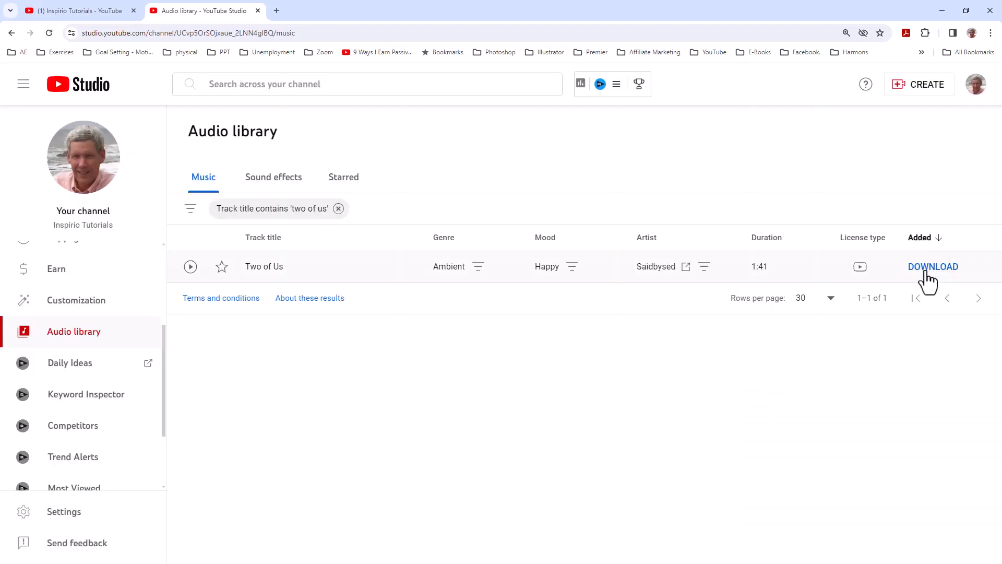
pyautogui.click(924, 273)
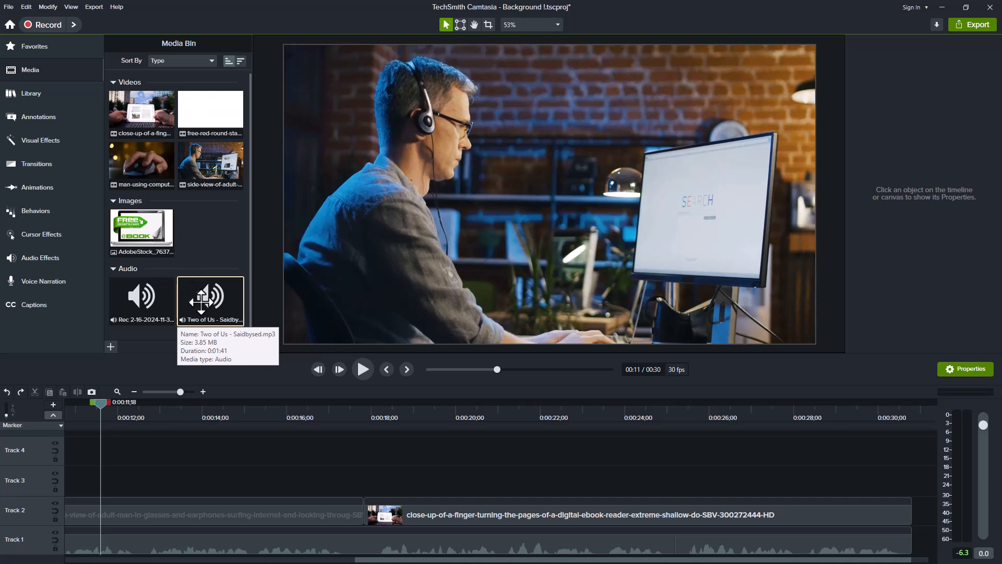
# Step: In Camtasia, place the Two of Us audio at the start of Track 3 and trim its end to match the video clips
pyautogui.moveTo(186, 355); pyautogui.dragTo(1, 485)
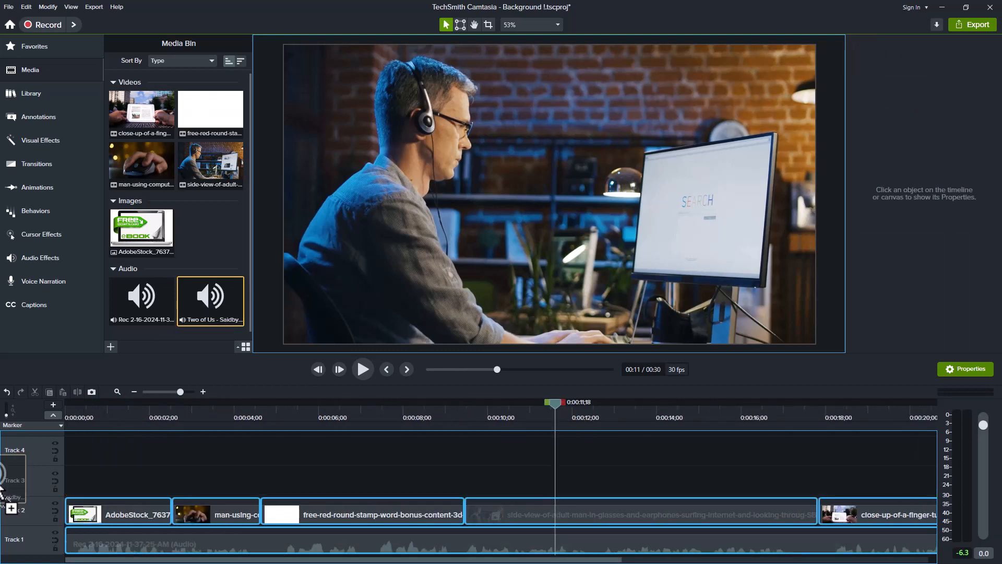
pyautogui.moveTo(76, 483); pyautogui.dragTo(75, 484)
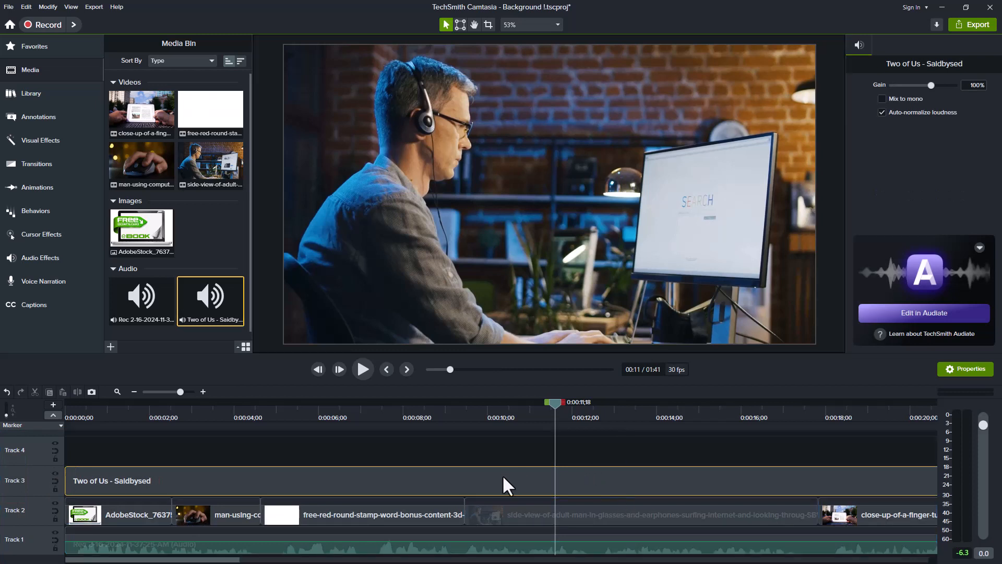
pyautogui.click(167, 392)
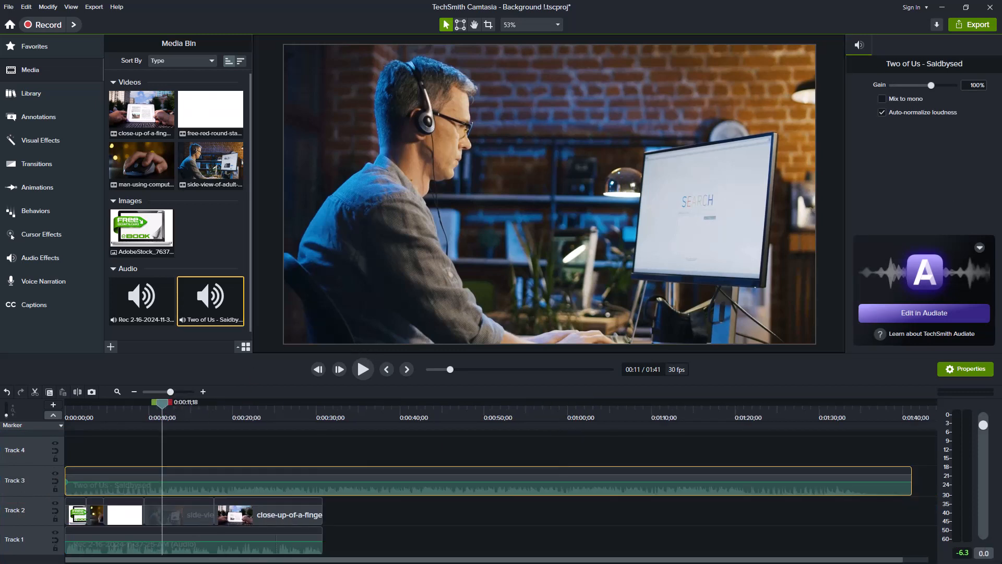
pyautogui.moveTo(909, 479); pyautogui.dragTo(323, 481)
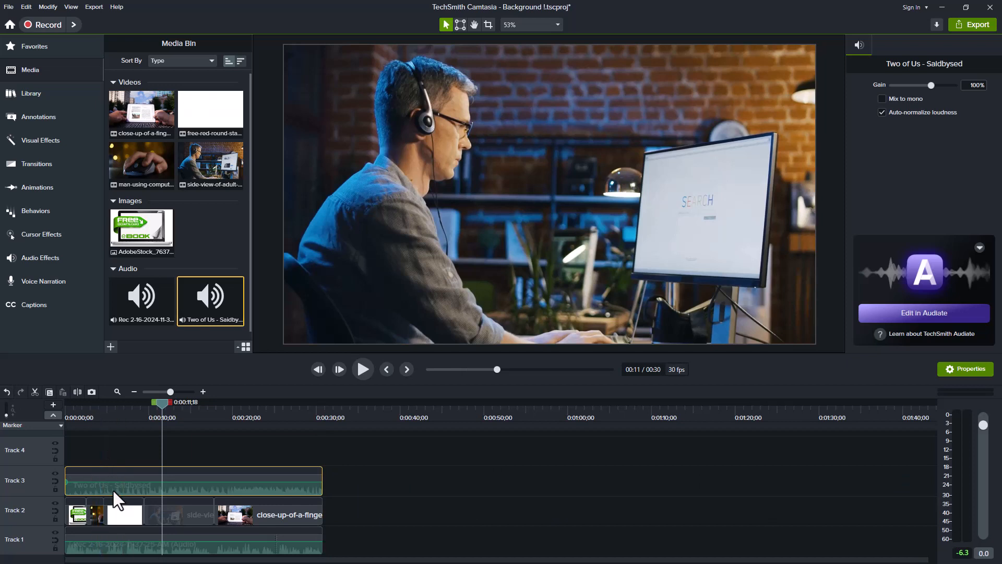
# Step: Increase the height of Track 3 to show the music's waveform larger from the timeline start
pyautogui.click(181, 390)
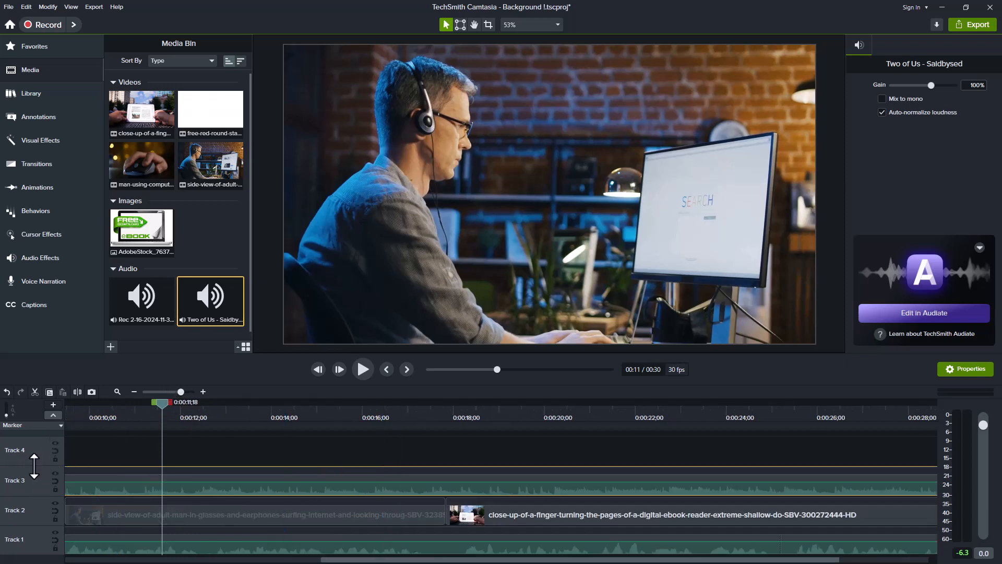
pyautogui.moveTo(33, 466); pyautogui.dragTo(29, 428)
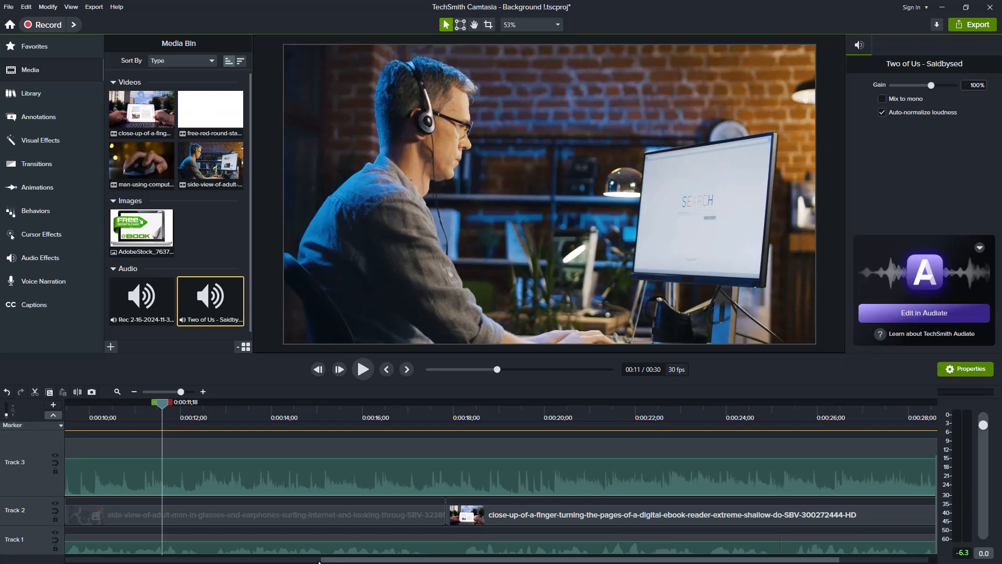
pyautogui.moveTo(319, 560); pyautogui.dragTo(13, 558)
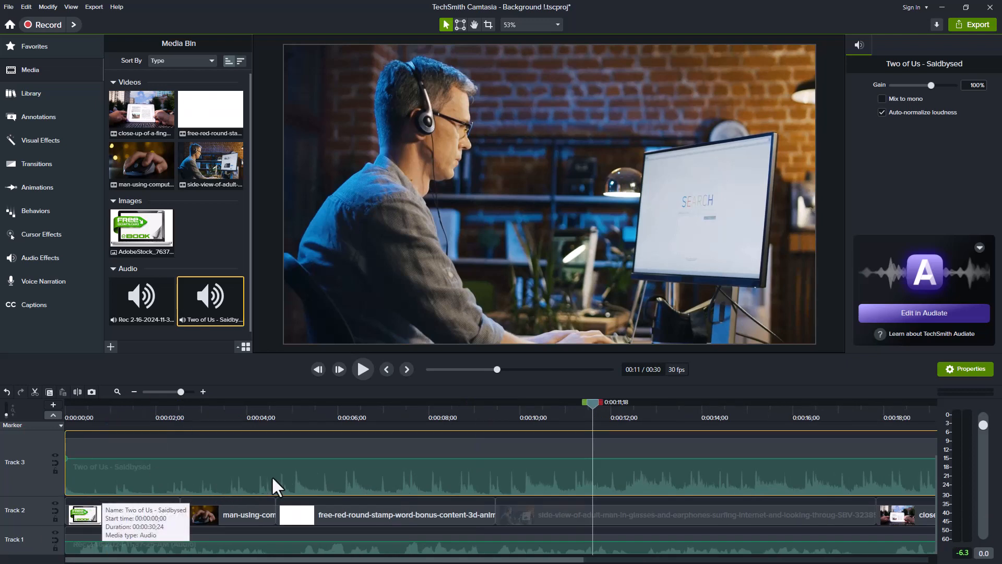
# Step: Trim about four seconds off the quiet opening of the Two of Us clip and move the clip back to the timeline start
pyautogui.moveTo(594, 405); pyautogui.dragTo(277, 437)
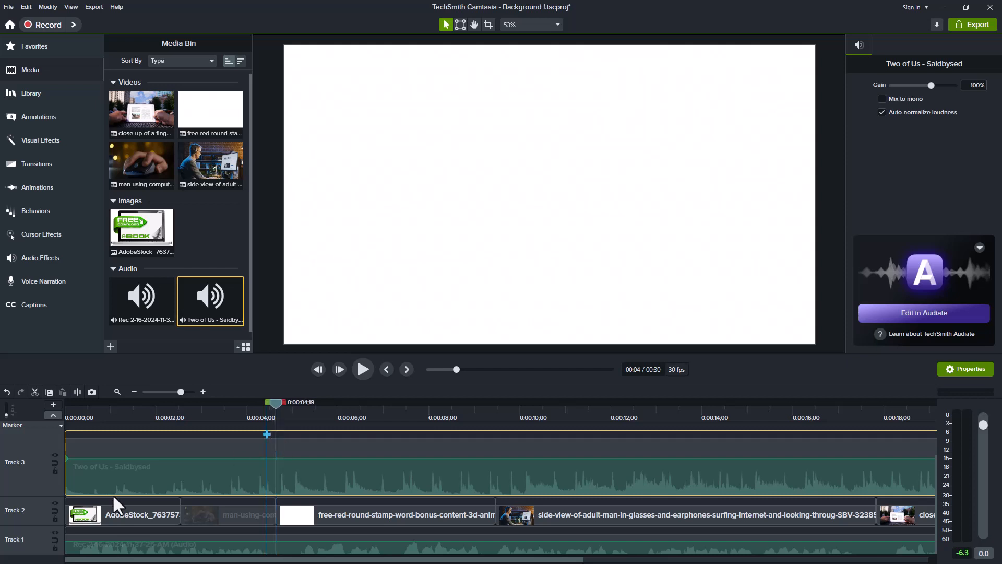
pyautogui.moveTo(62, 448); pyautogui.dragTo(193, 448)
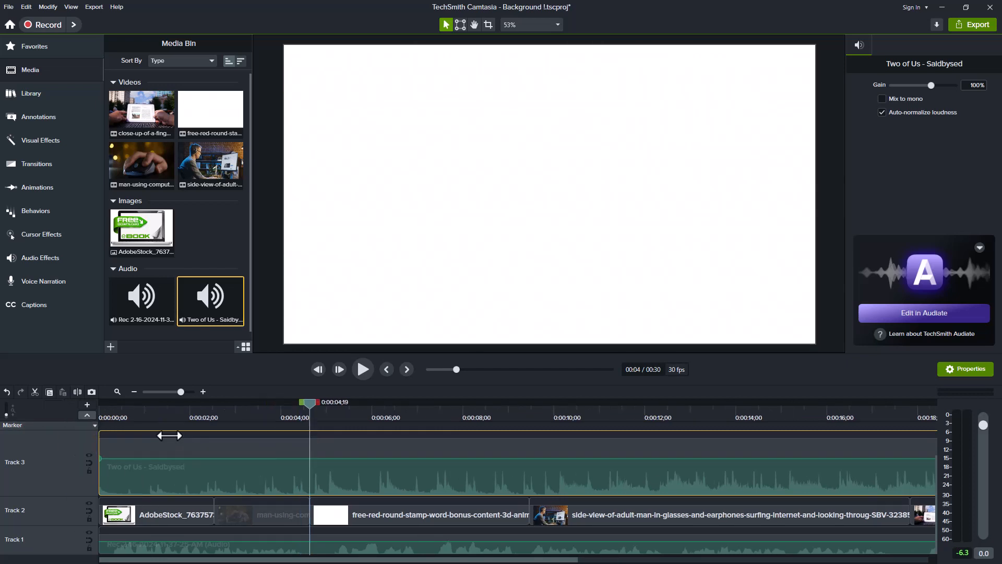
pyautogui.moveTo(100, 447); pyautogui.dragTo(74, 462)
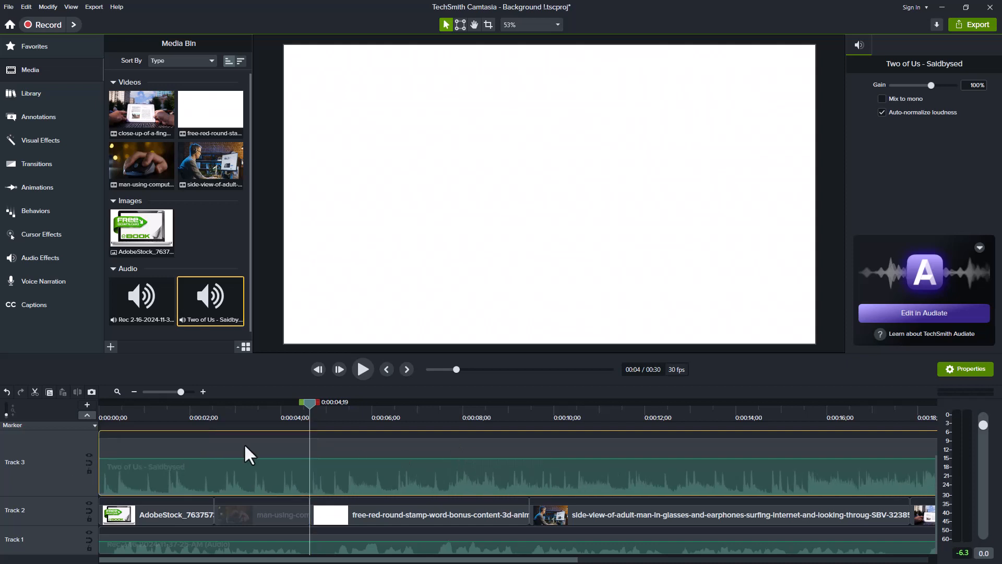
# Step: Extend the end of the Two of Us clip on Track 3 to line up with the end of the video clips
pyautogui.click(165, 391)
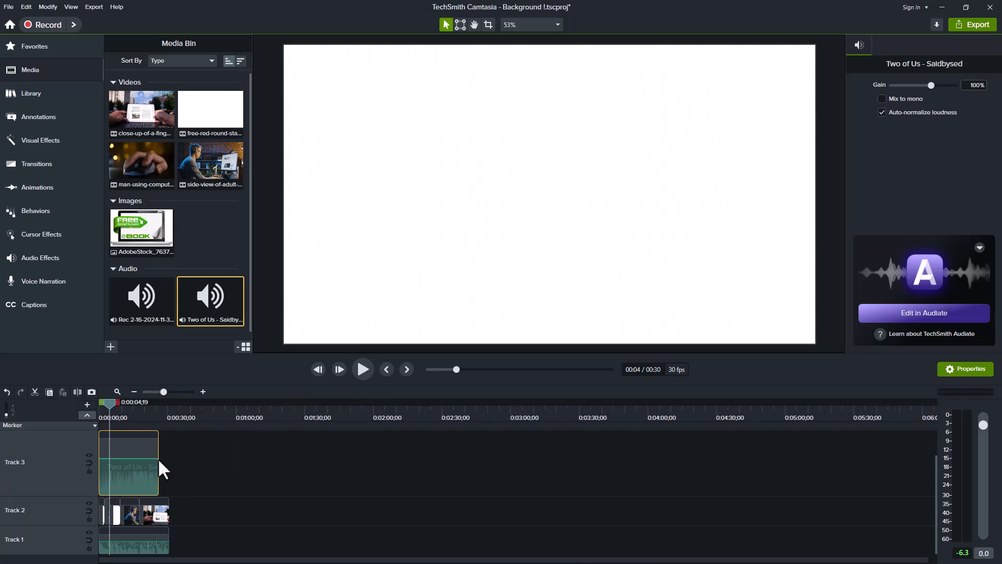
pyautogui.moveTo(158, 457); pyautogui.dragTo(174, 457)
pyautogui.click(177, 391)
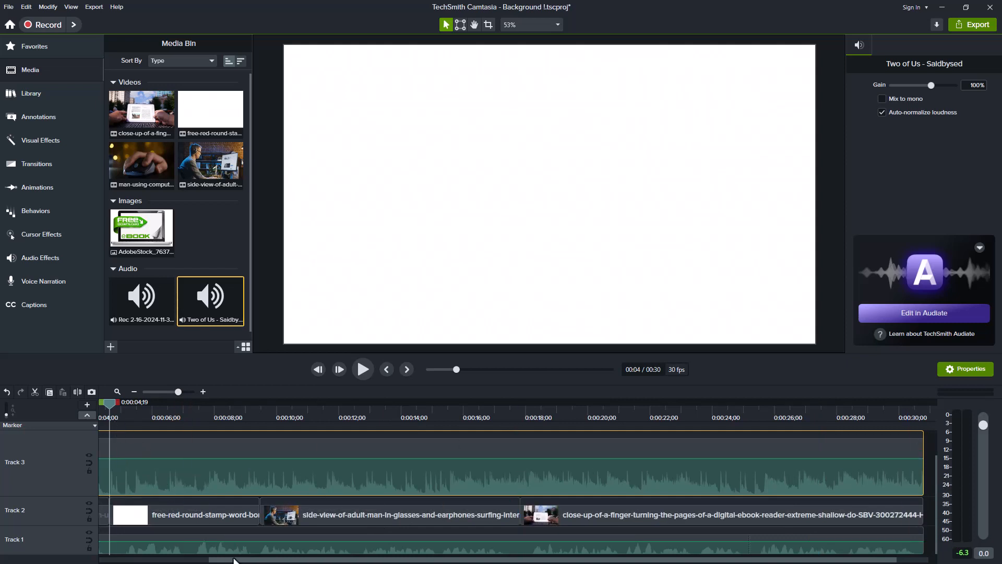
# Step: Play the project from about 4 to 9 seconds to hear the music together with the voice recording
pyautogui.moveTo(234, 558); pyautogui.dragTo(70, 556)
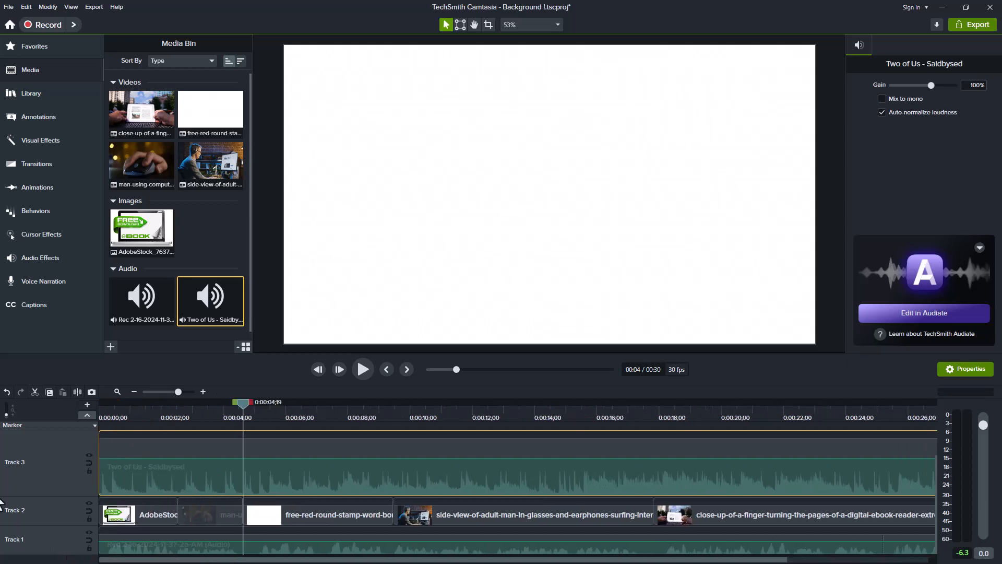
pyautogui.click(173, 391)
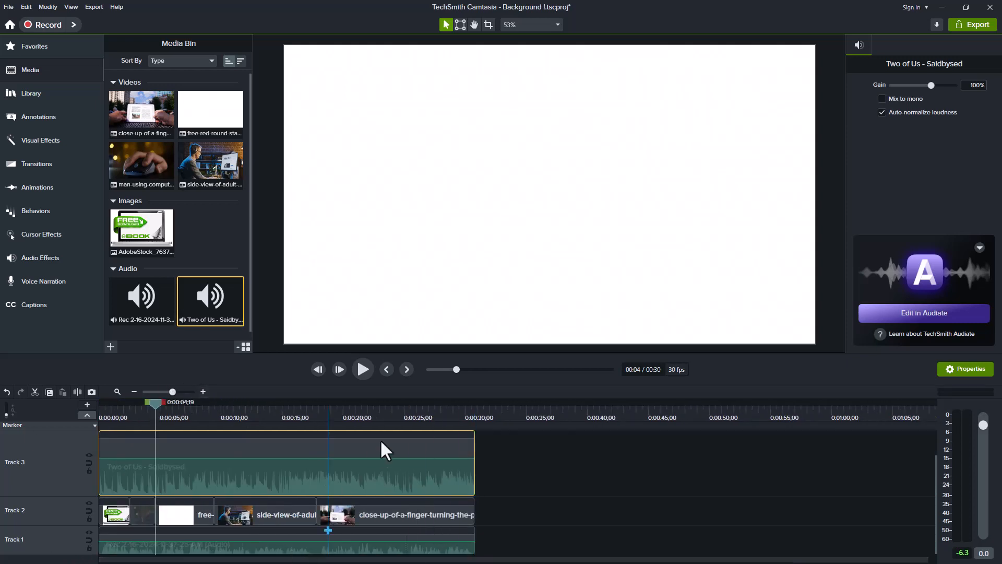
pyautogui.click(203, 392)
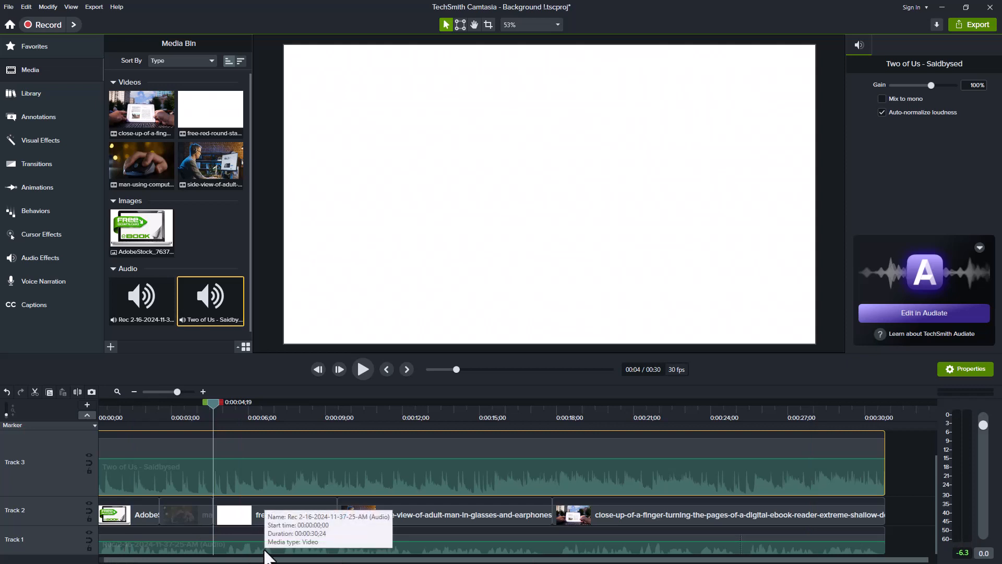
pyautogui.press('space')
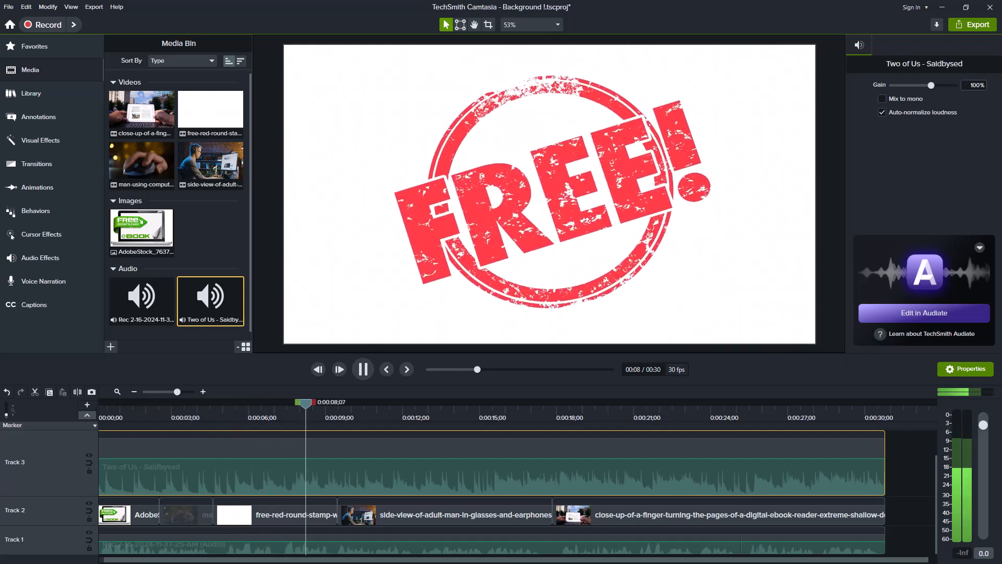
pyautogui.press('space')
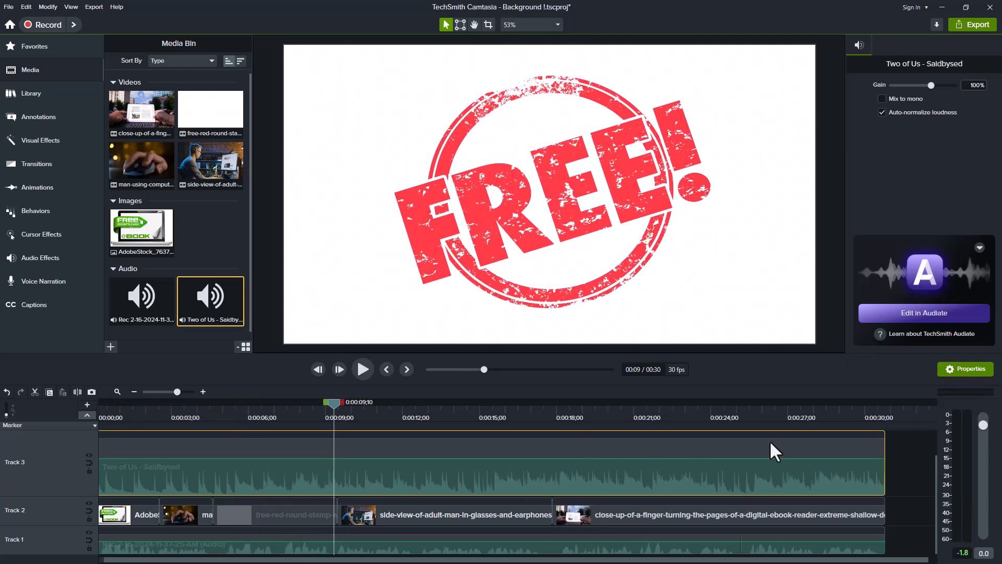
# Step: Lock Track 1 and turn off auto-normalize loudness for the Two of Us clip on Track 3
pyautogui.click(905, 448)
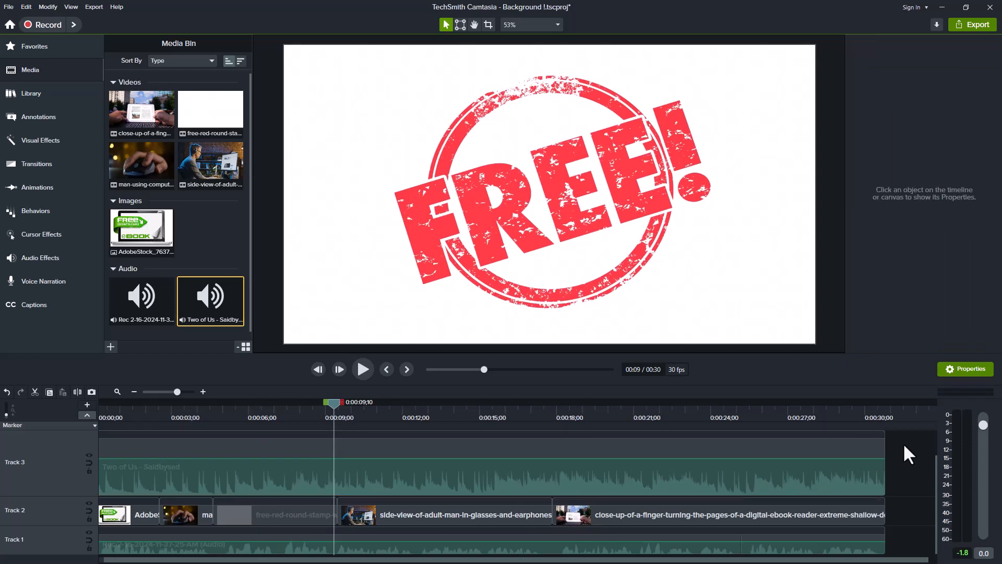
pyautogui.click(753, 448)
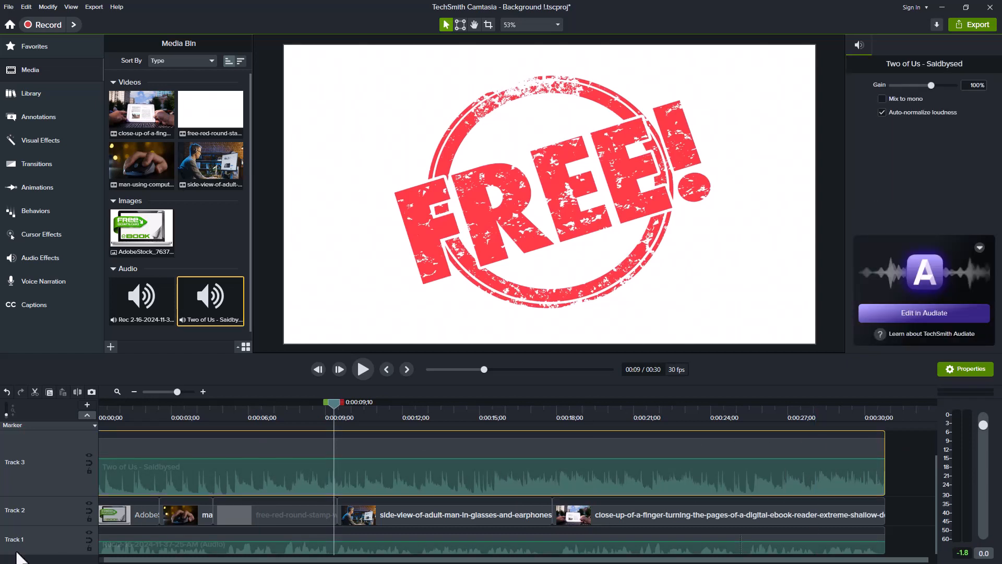
pyautogui.click(89, 549)
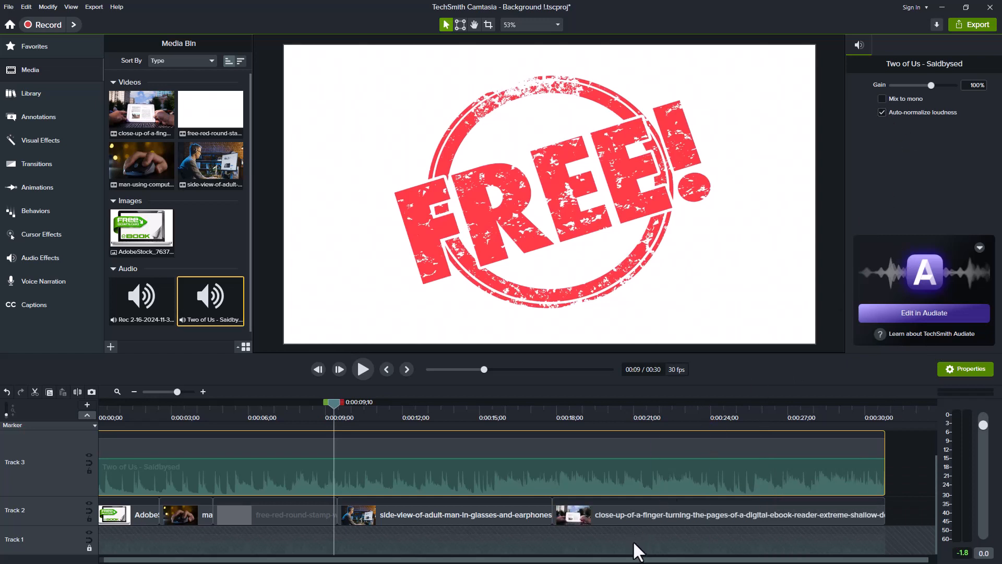
pyautogui.click(881, 112)
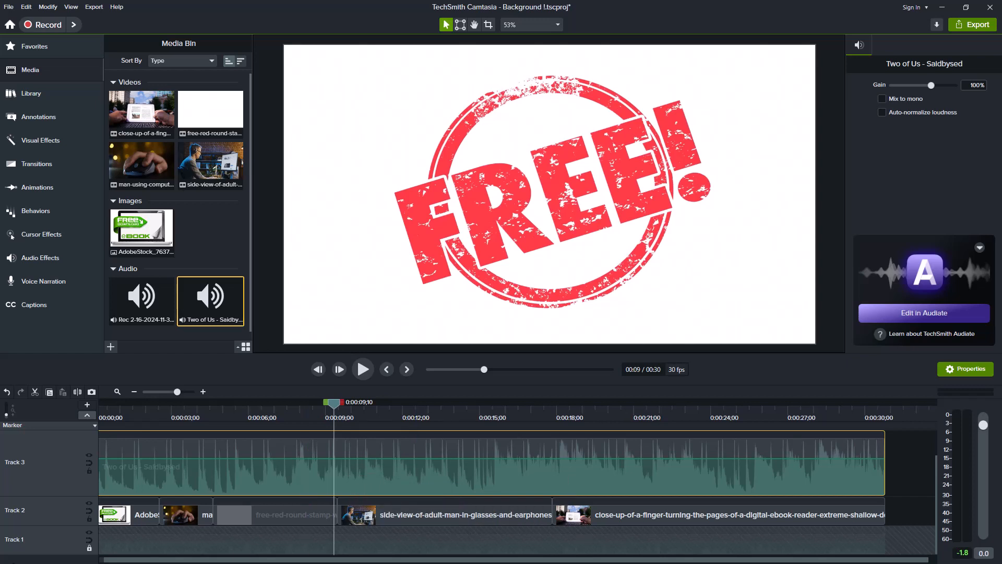
# Step: Unlock Track 1 to play the mix from about 9 seconds, and lock the track again
pyautogui.click(89, 548)
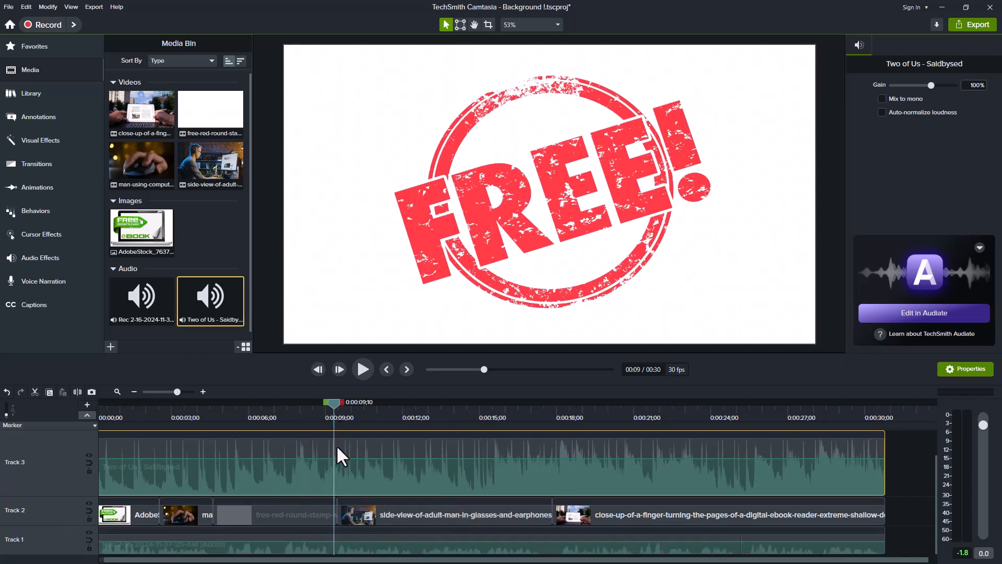
pyautogui.press('space')
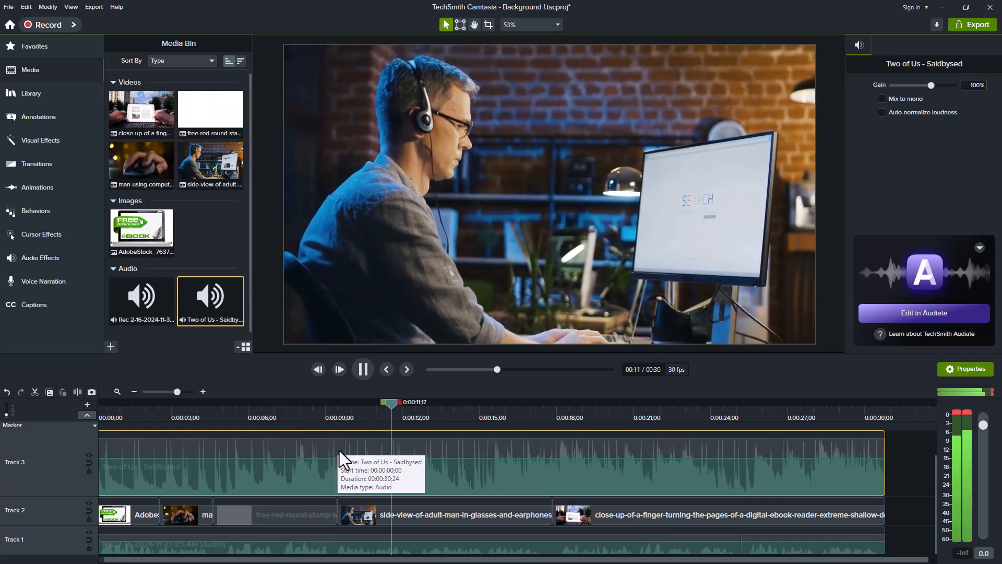
pyautogui.press('space')
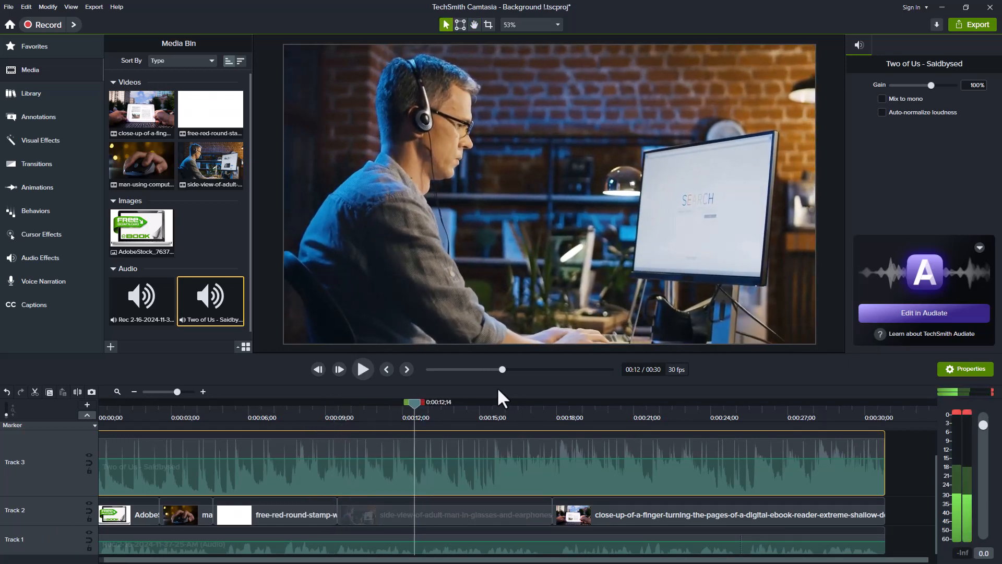
pyautogui.click(90, 549)
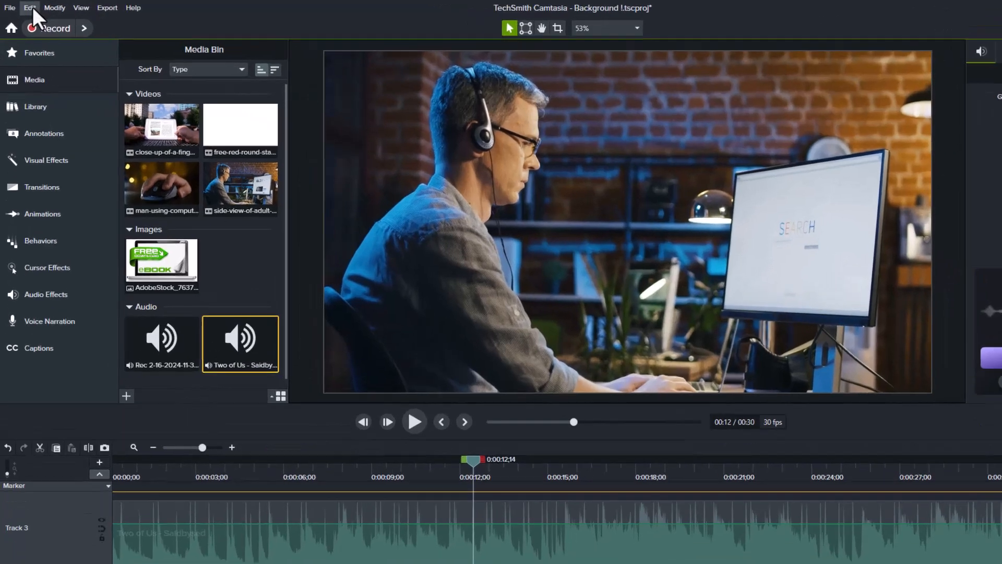
# Step: Check the auto-normalize loudness default in the Project preferences and close the Preferences dialog
pyautogui.click(26, 7)
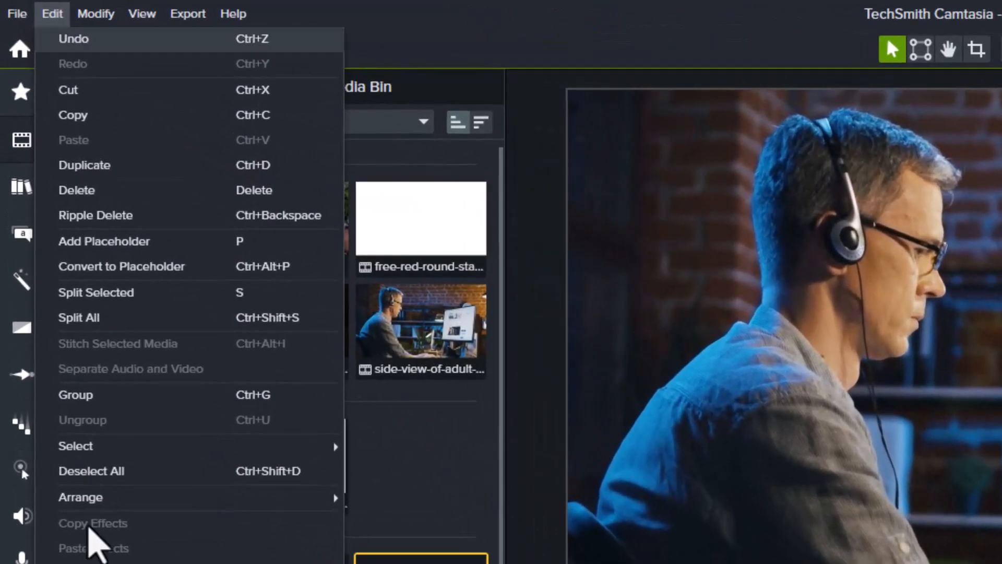
pyautogui.click(94, 563)
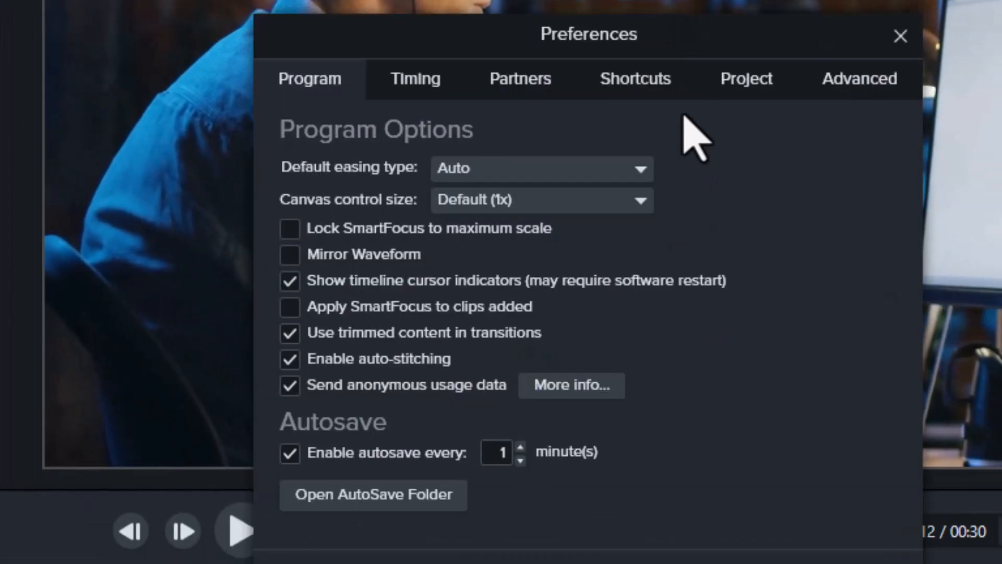
pyautogui.click(748, 88)
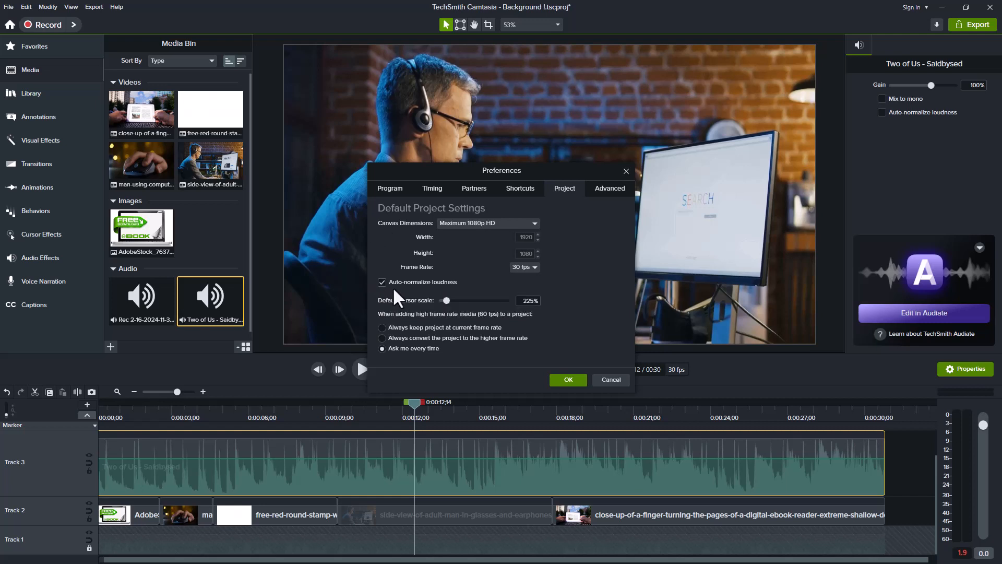
pyautogui.click(569, 380)
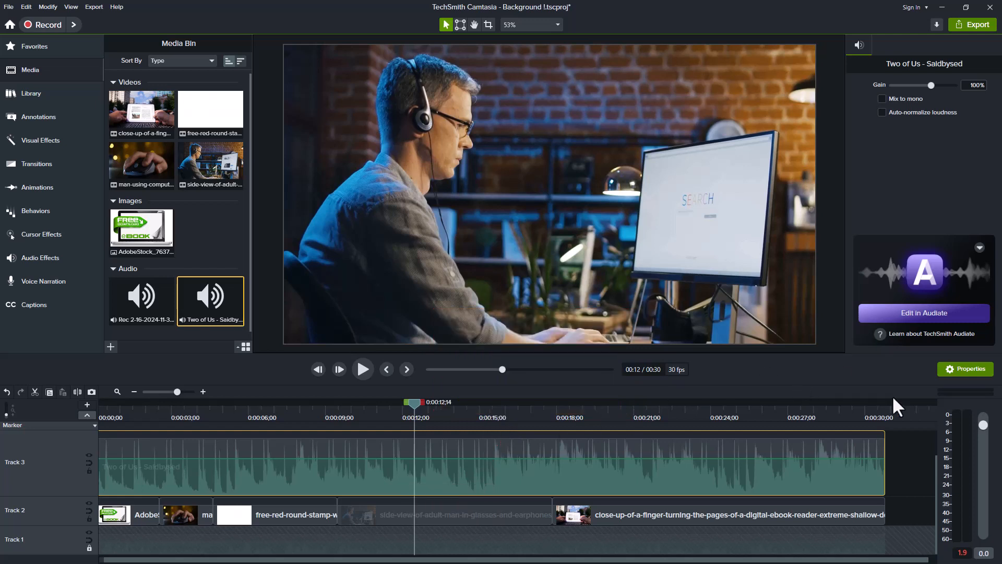
# Step: Toggle the detailed audio meter off and back on while playing the project from about 12 seconds
pyautogui.click(974, 393)
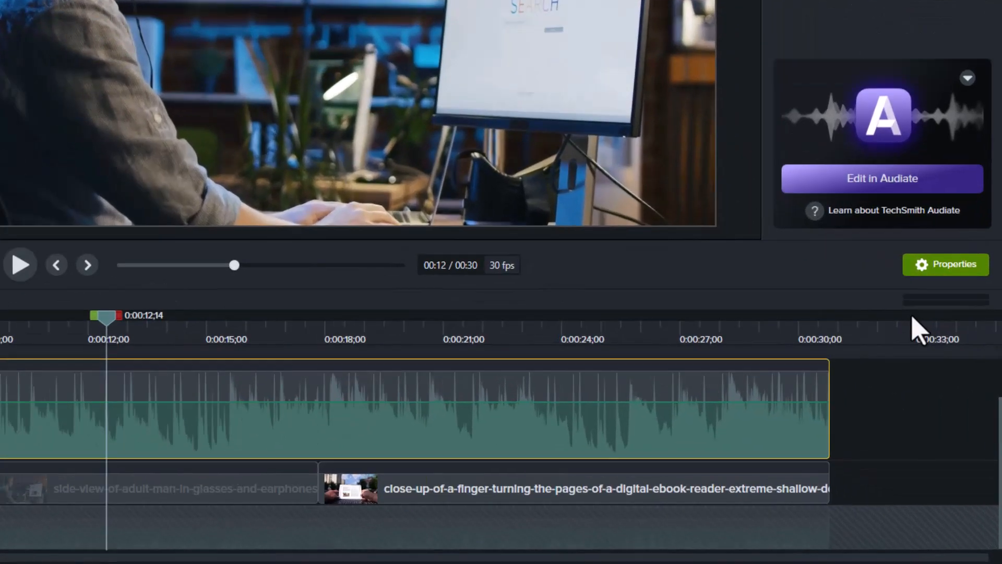
pyautogui.press('space')
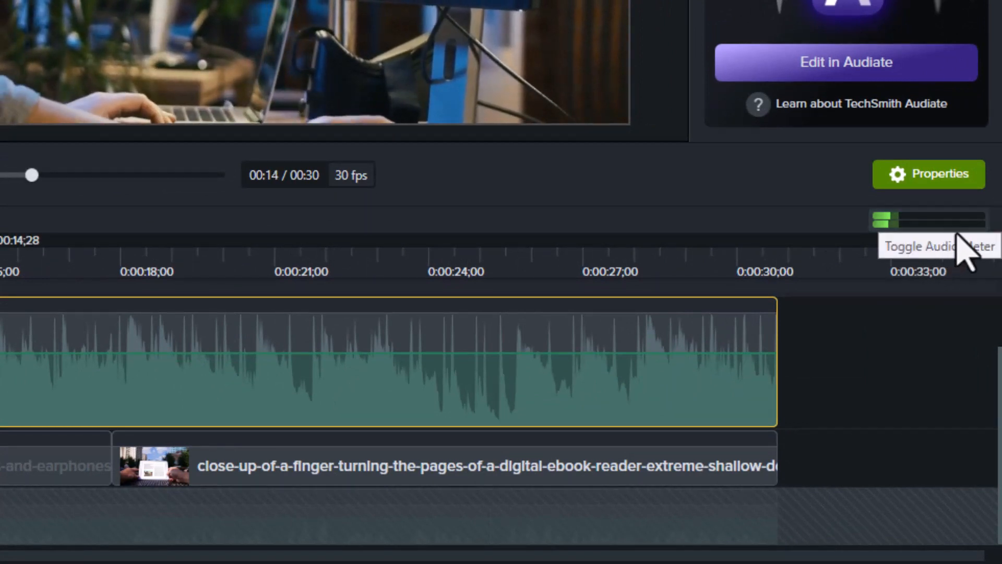
pyautogui.click(918, 226)
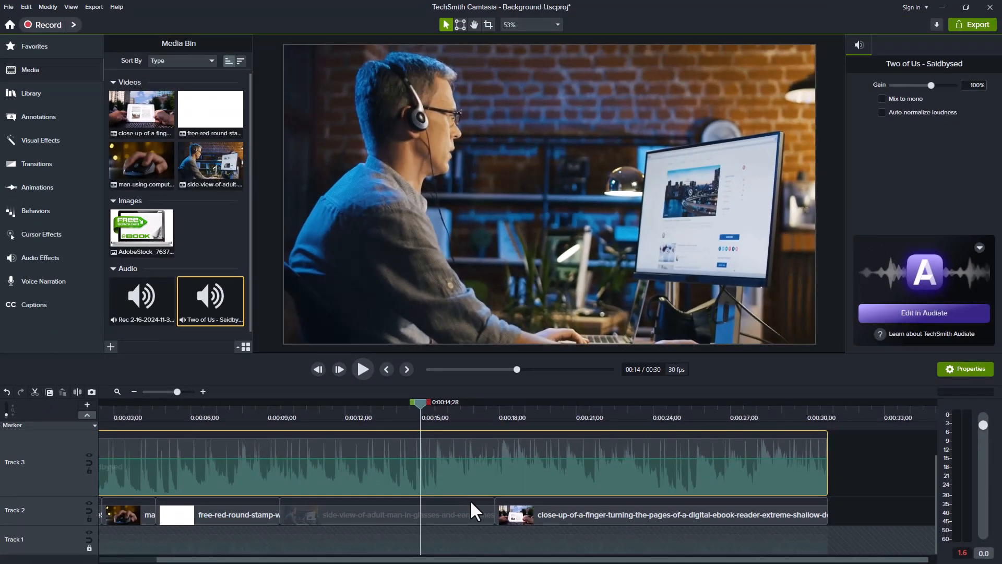
# Step: Play the project from about 14 seconds and again from about 9 seconds, examining peak levels on the audio meter
pyautogui.press('space')
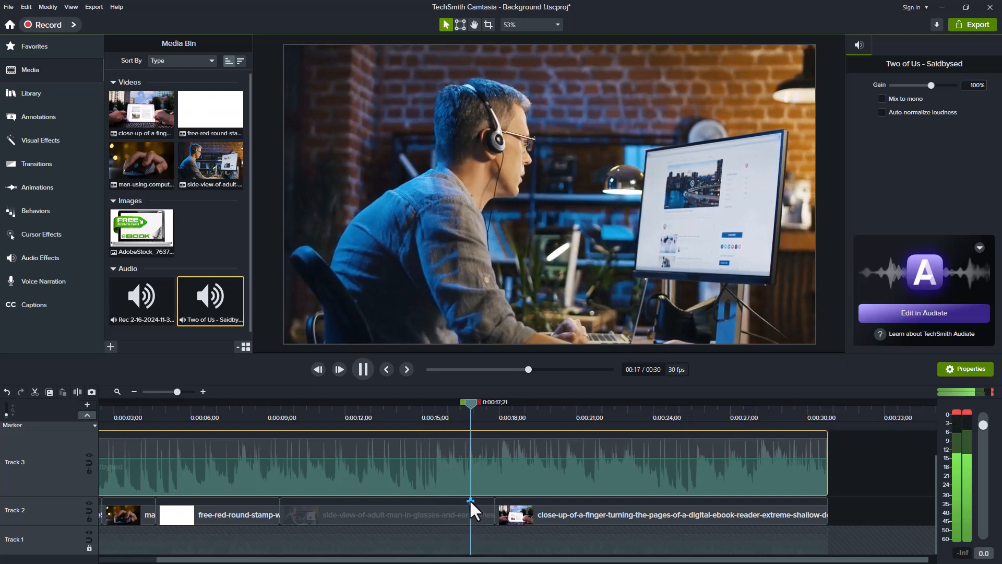
pyautogui.press('space')
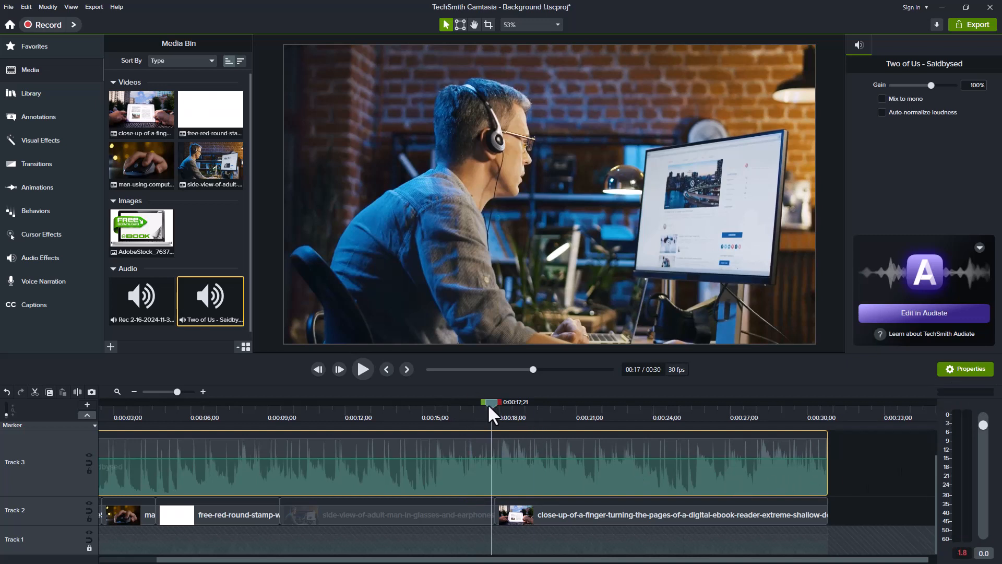
pyautogui.moveTo(491, 406); pyautogui.dragTo(282, 434)
pyautogui.press('space')
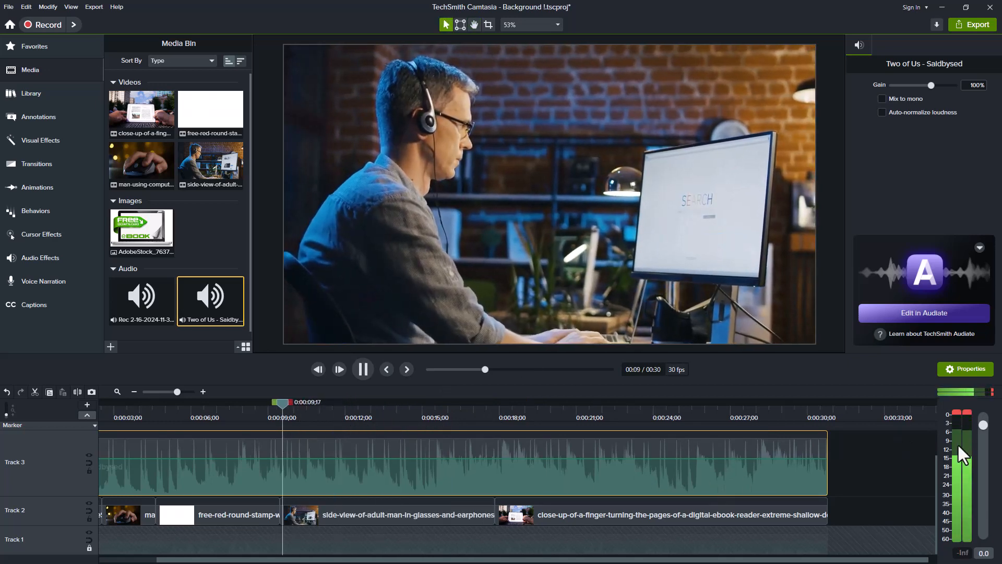
pyautogui.press('space')
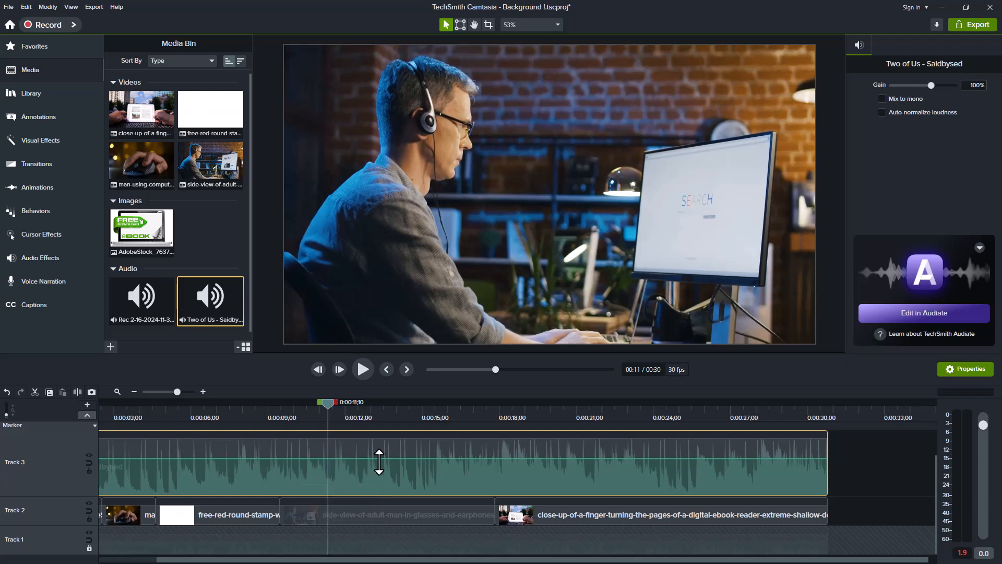
# Step: Lower the Two of Us clip's audio level line to near the clip's lower edge and play the mix from about 11 seconds
pyautogui.moveTo(378, 460); pyautogui.dragTo(378, 490)
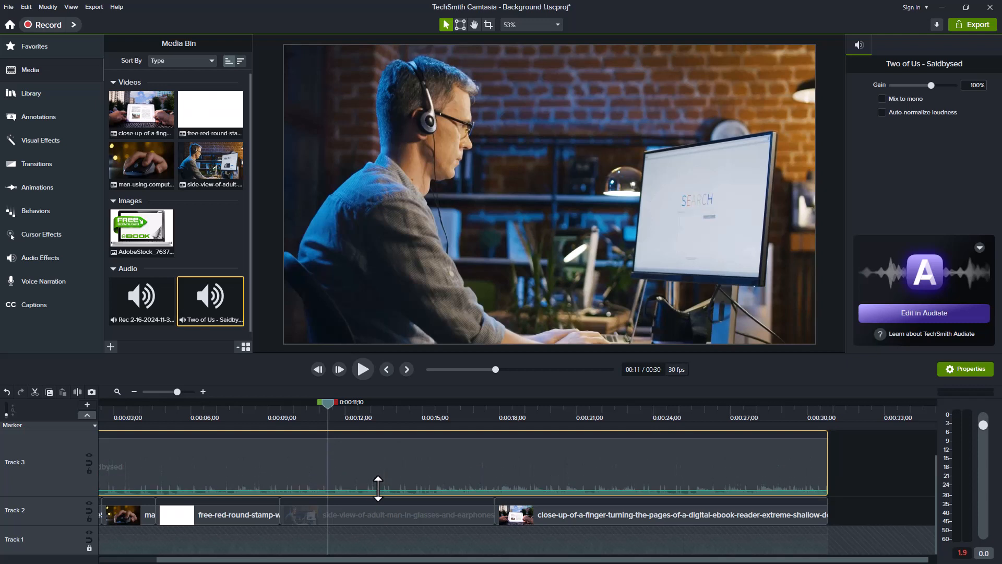
pyautogui.moveTo(378, 490); pyautogui.dragTo(378, 484)
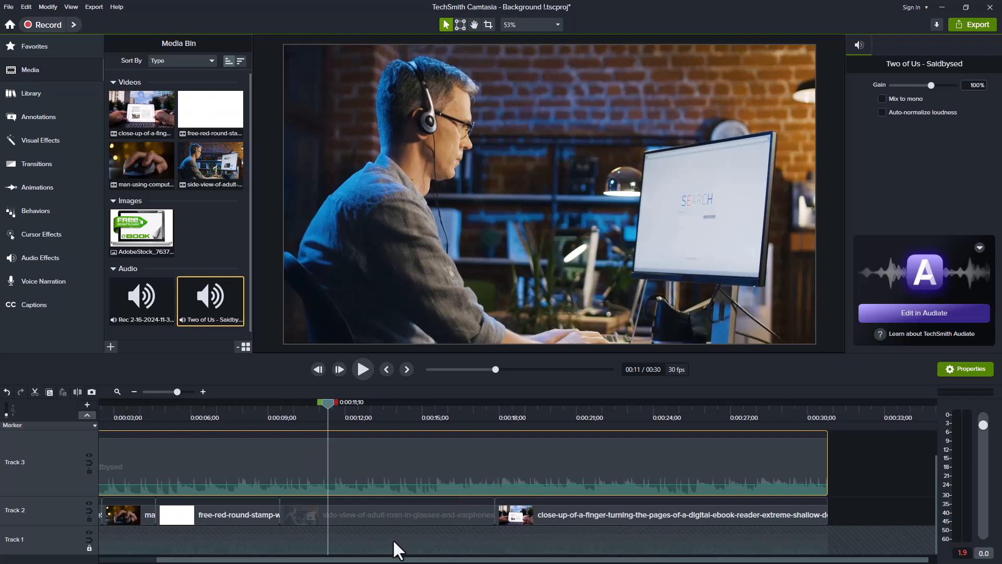
pyautogui.press('space')
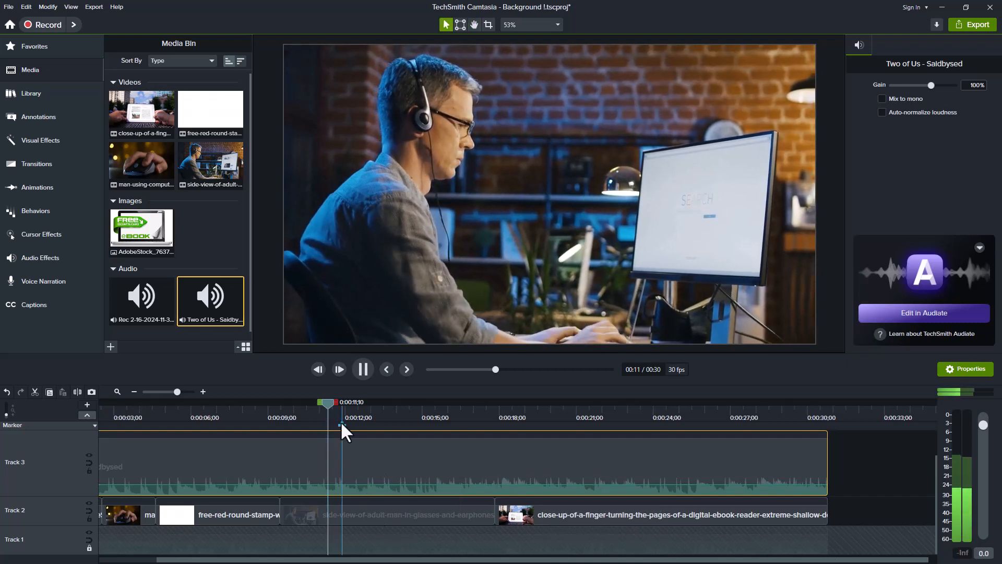
pyautogui.press('space')
# Step: Reduce the Two of Us clip's volume further, to just above the clip's lower edge, checking the balance with short playbacks
pyautogui.moveTo(393, 484); pyautogui.dragTo(401, 482)
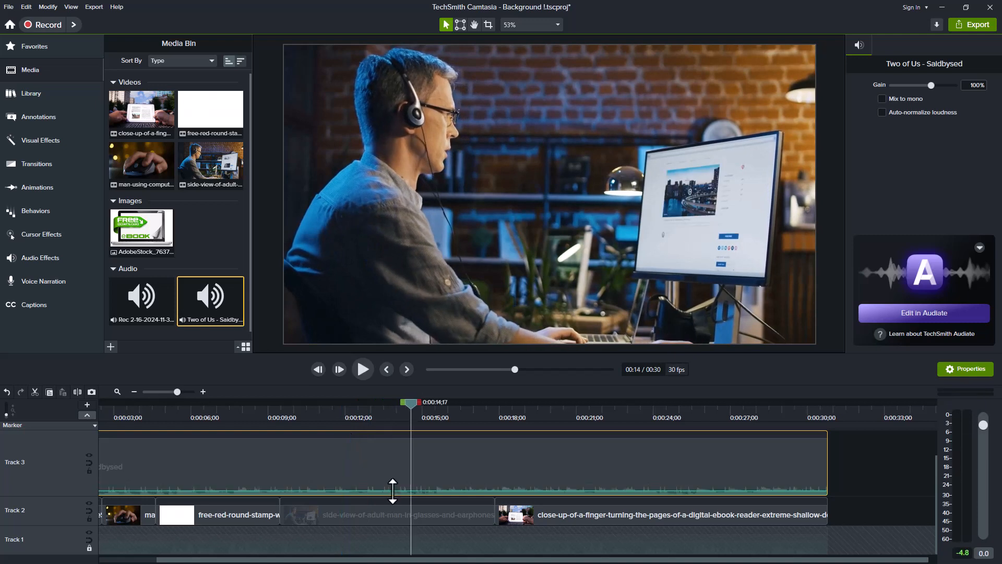
pyautogui.press('space')
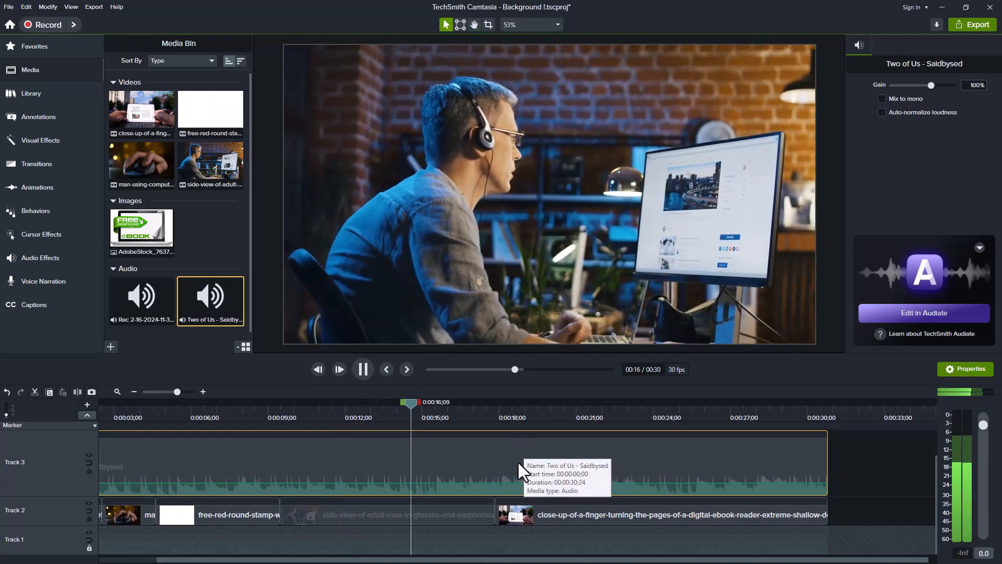
pyautogui.press('space')
pyautogui.moveTo(391, 483); pyautogui.dragTo(391, 492)
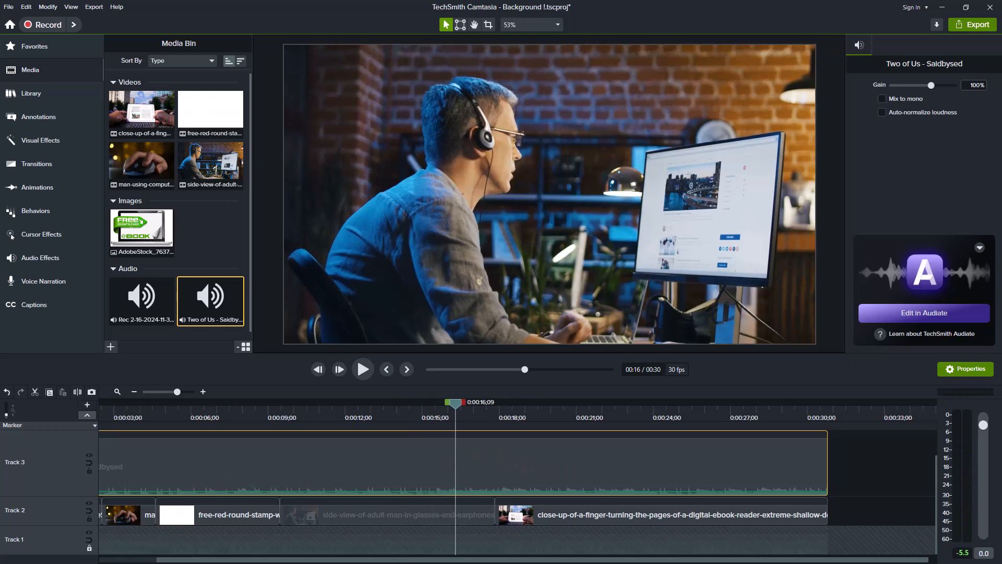
pyautogui.press('space')
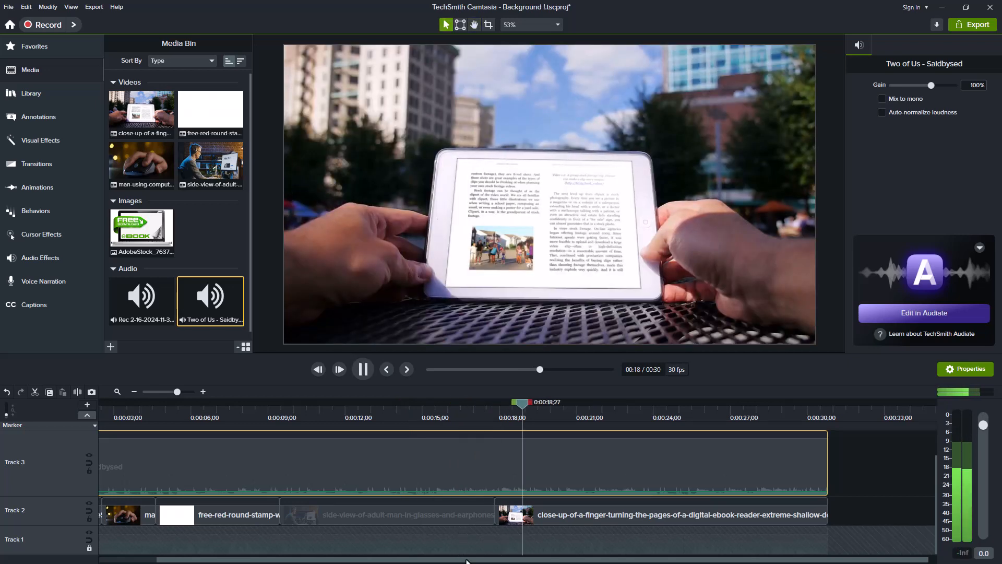
pyautogui.press('space')
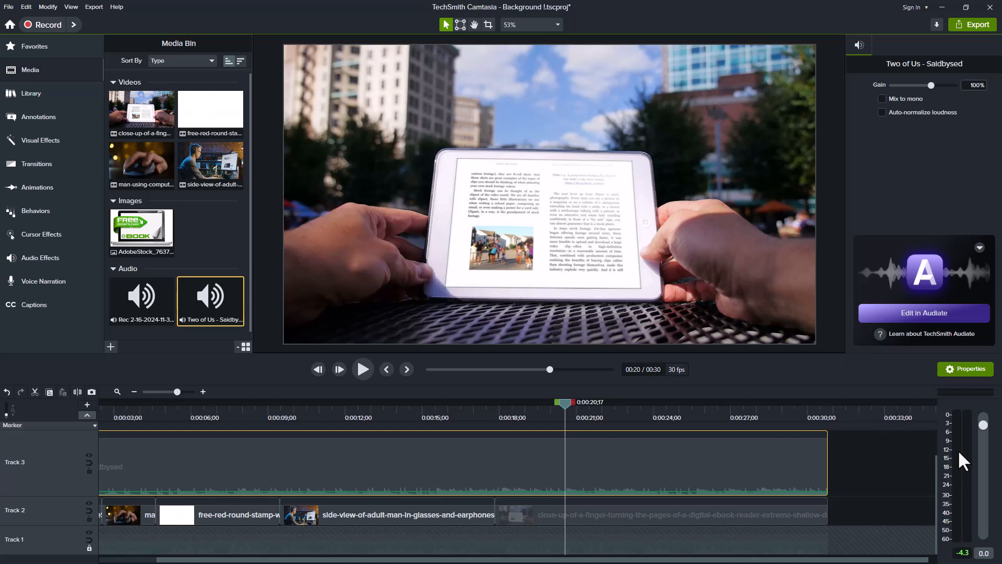
# Step: Hide Track 1 to hear the music without the voice recording, and show the track again
pyautogui.click(88, 532)
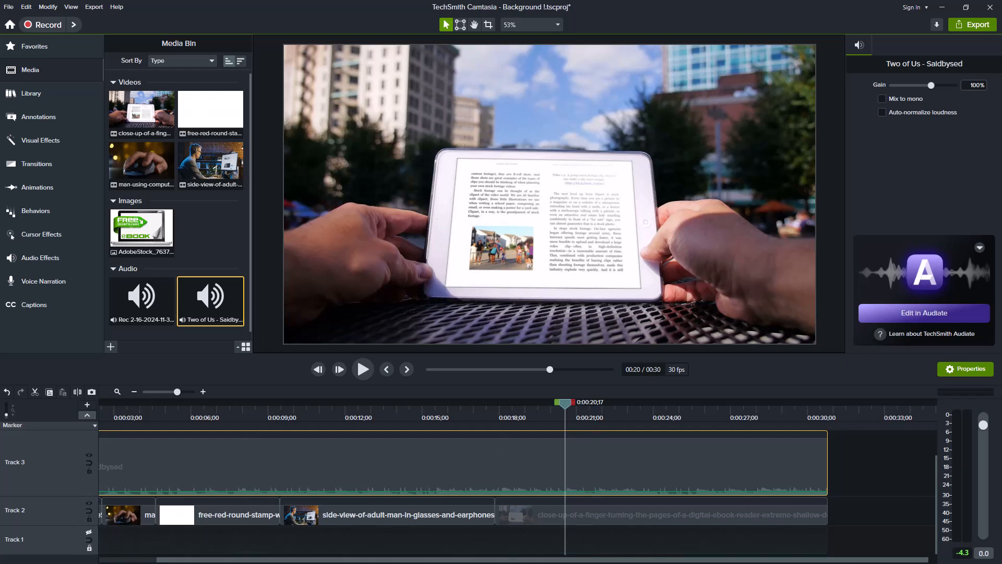
pyautogui.click(565, 399)
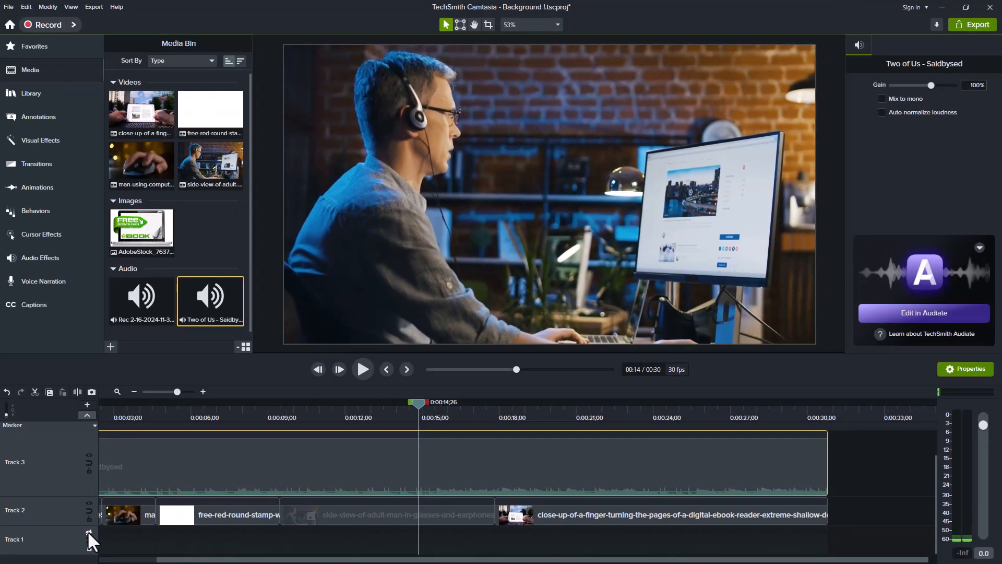
pyautogui.click(87, 533)
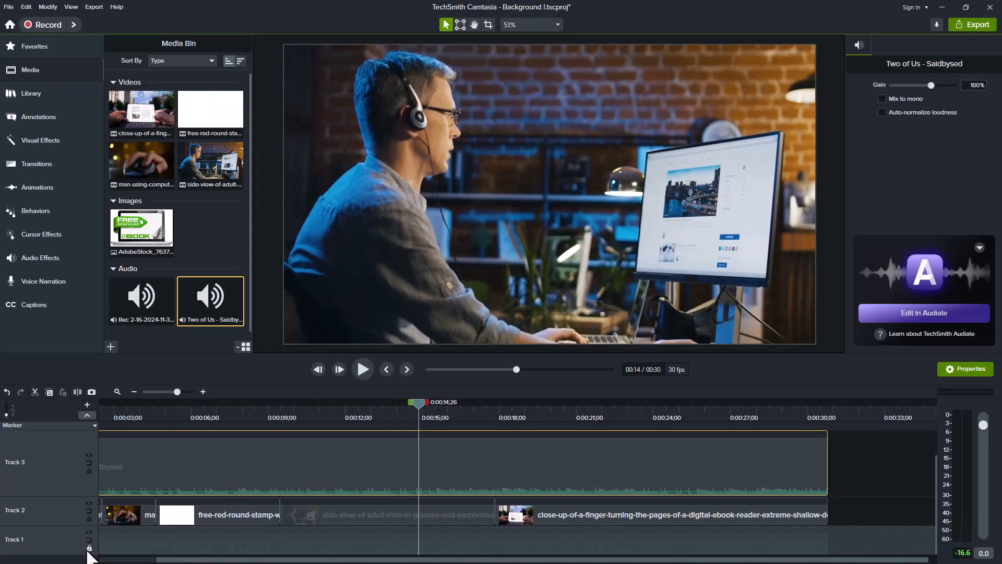
# Step: Play the mix of music and voice recording from about 14 to 22 seconds to judge the balance
pyautogui.press('space')
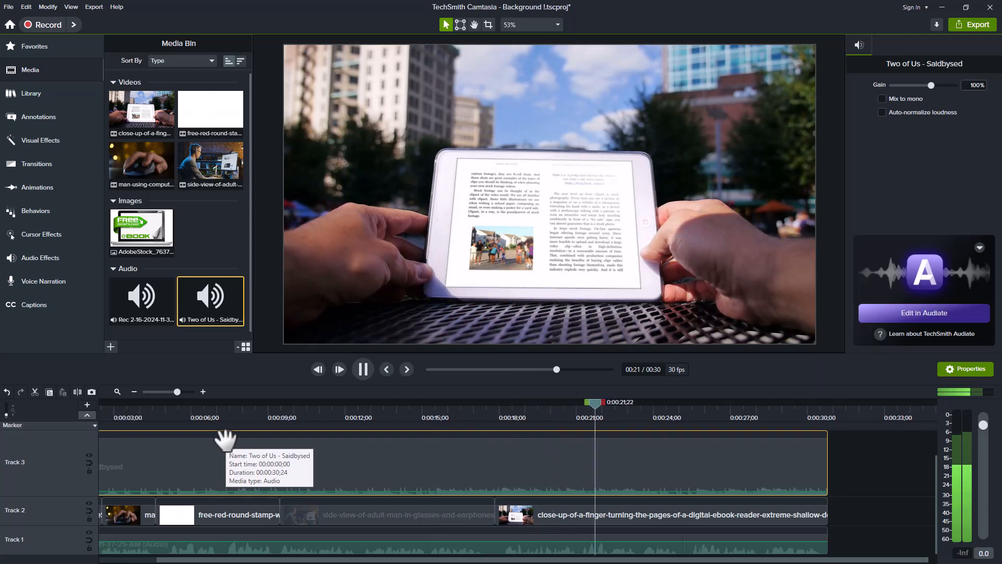
pyautogui.press('space')
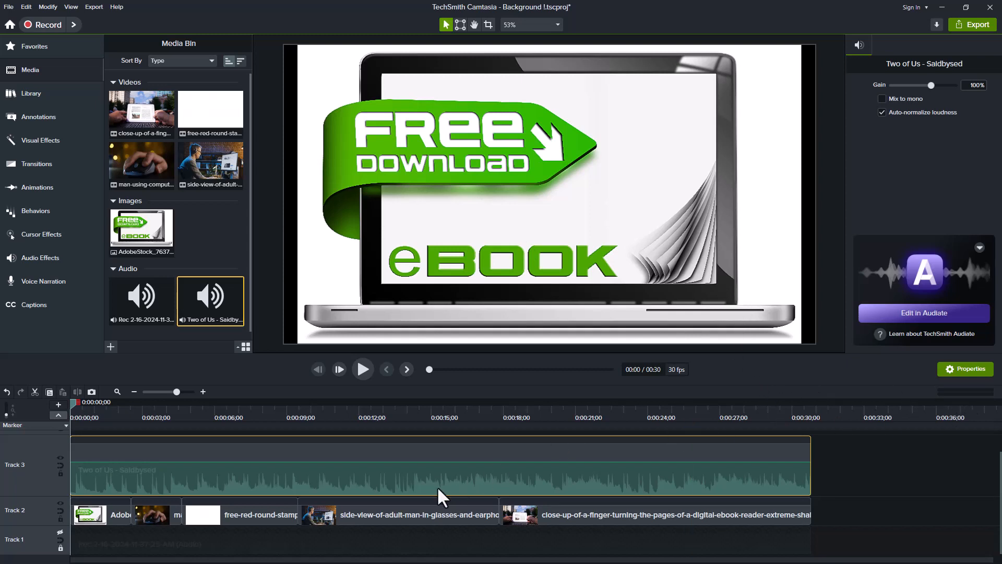
# Step: Play the Two of Us music on its own from about 2 seconds and expand the audio meter
pyautogui.click(120, 414)
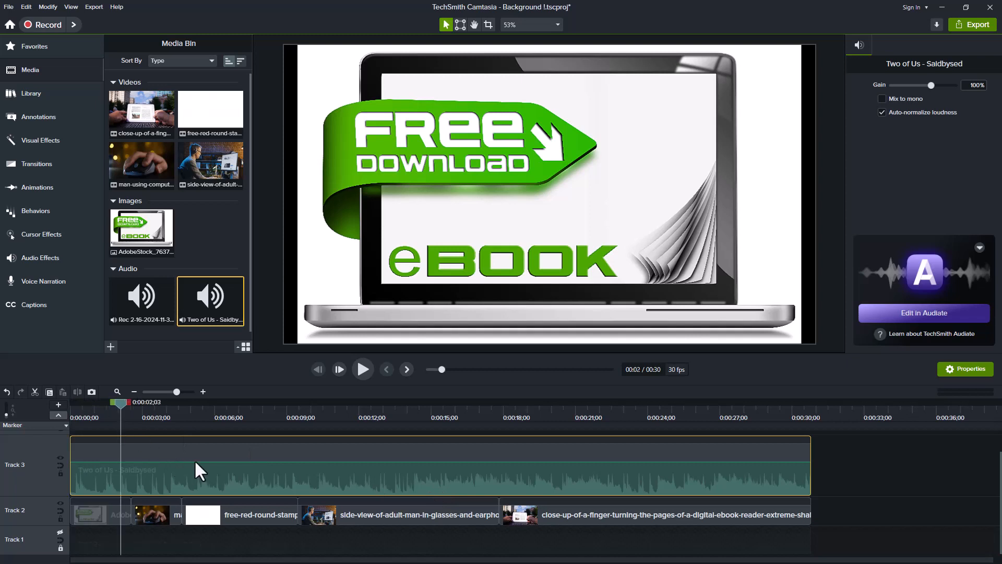
pyautogui.press('space')
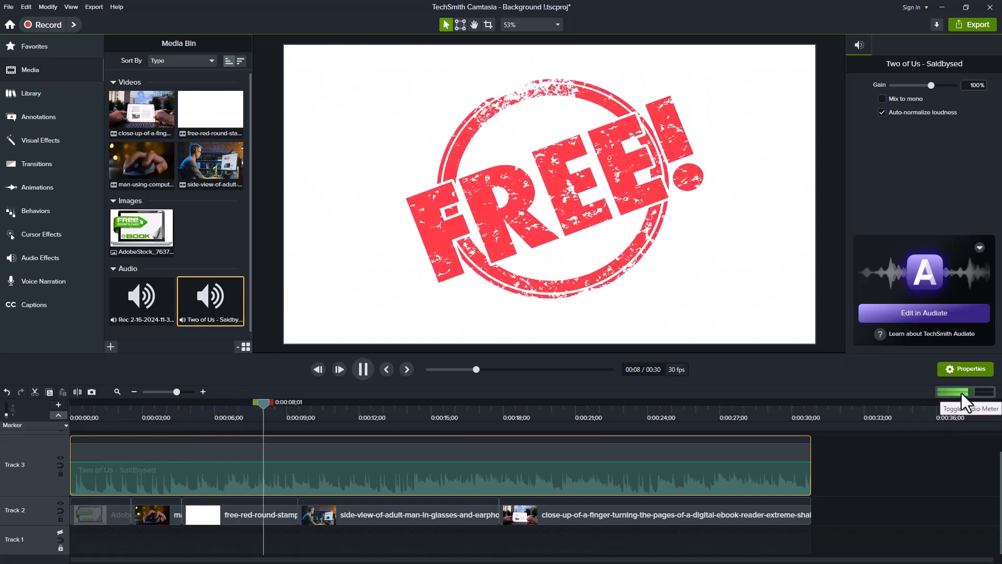
pyautogui.press('space')
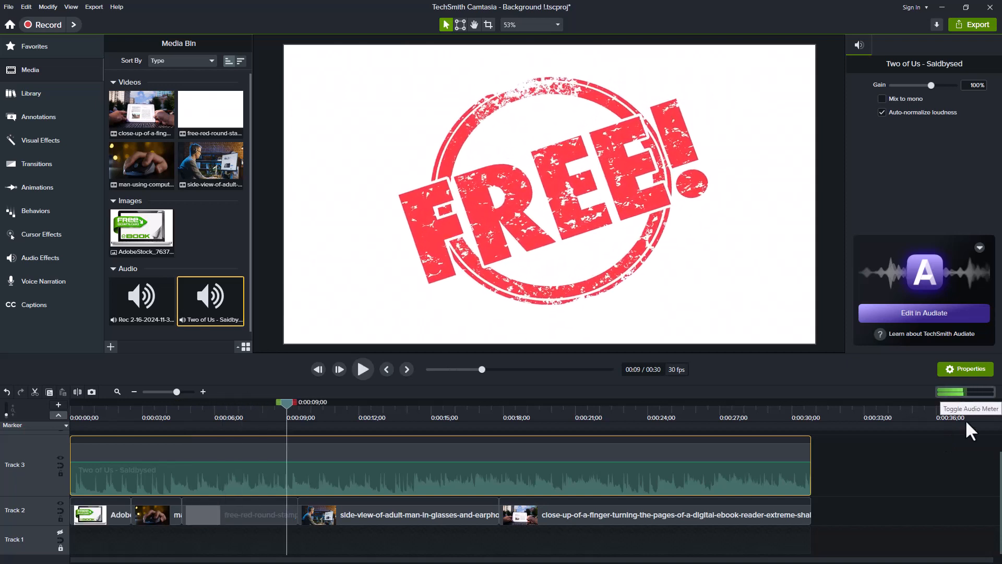
pyautogui.click(956, 394)
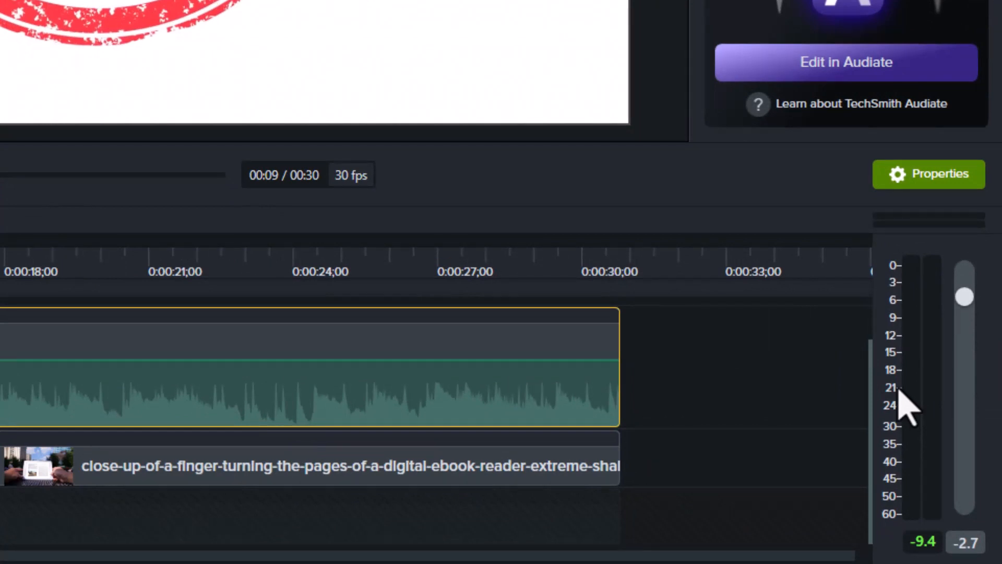
# Step: Try different master volume levels during playback, including about -55.1 and -9.4, while watching the audio meter
pyautogui.press('space')
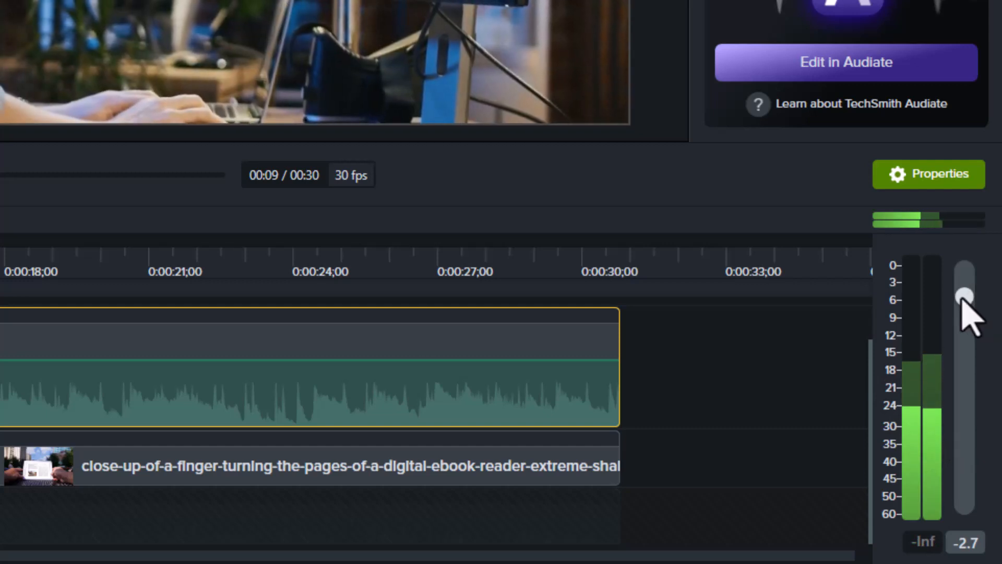
pyautogui.click(962, 340)
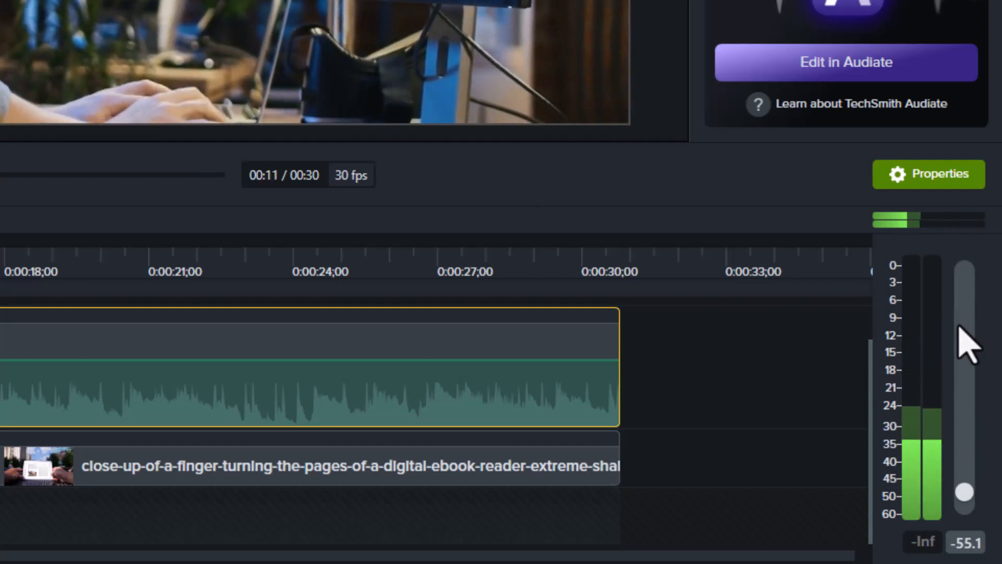
pyautogui.click(960, 335)
pyautogui.click(961, 328)
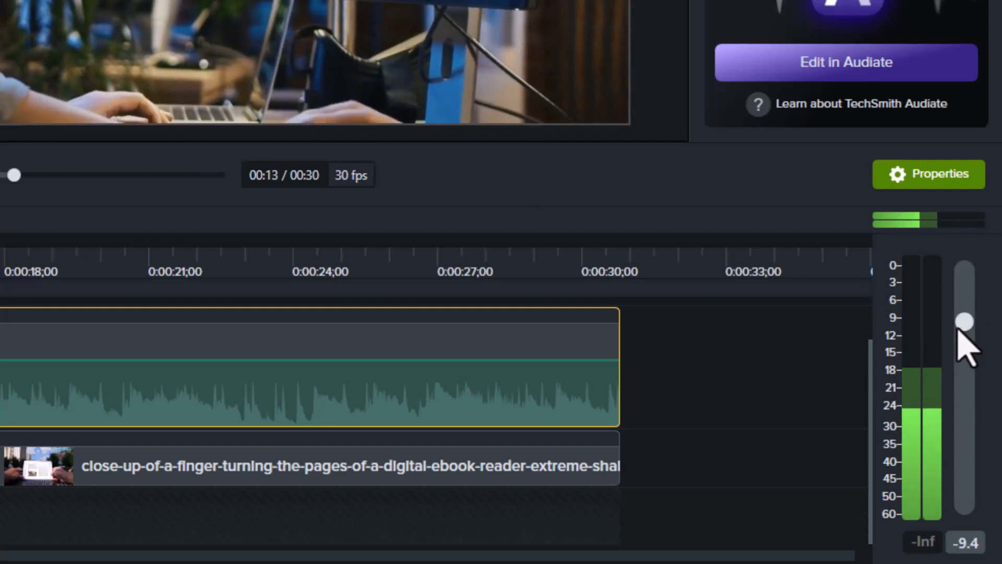
pyautogui.moveTo(959, 330); pyautogui.dragTo(960, 338)
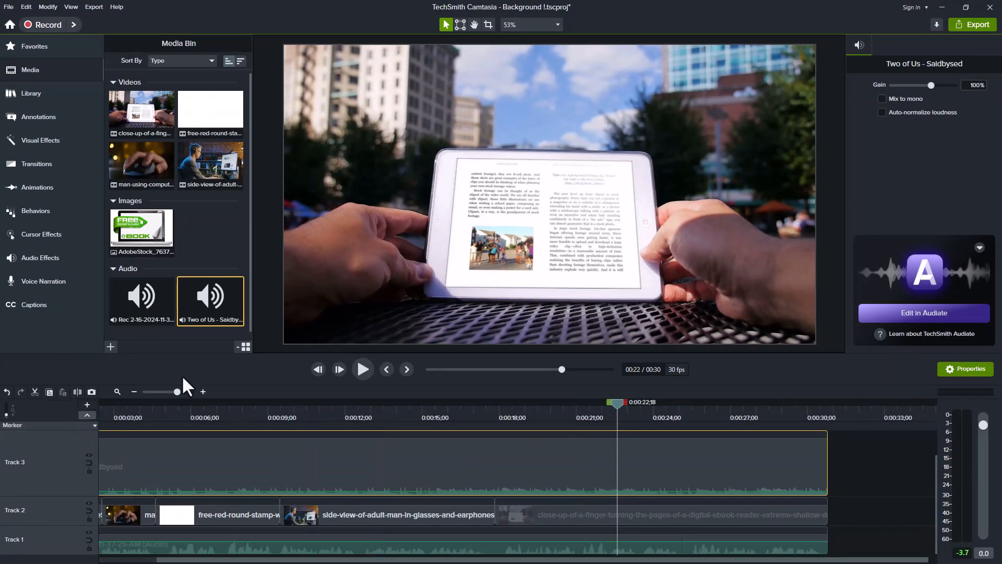
# Step: Add the Fade In audio effect to the Two of Us clip on Track 3
pyautogui.moveTo(170, 392); pyautogui.dragTo(167, 391)
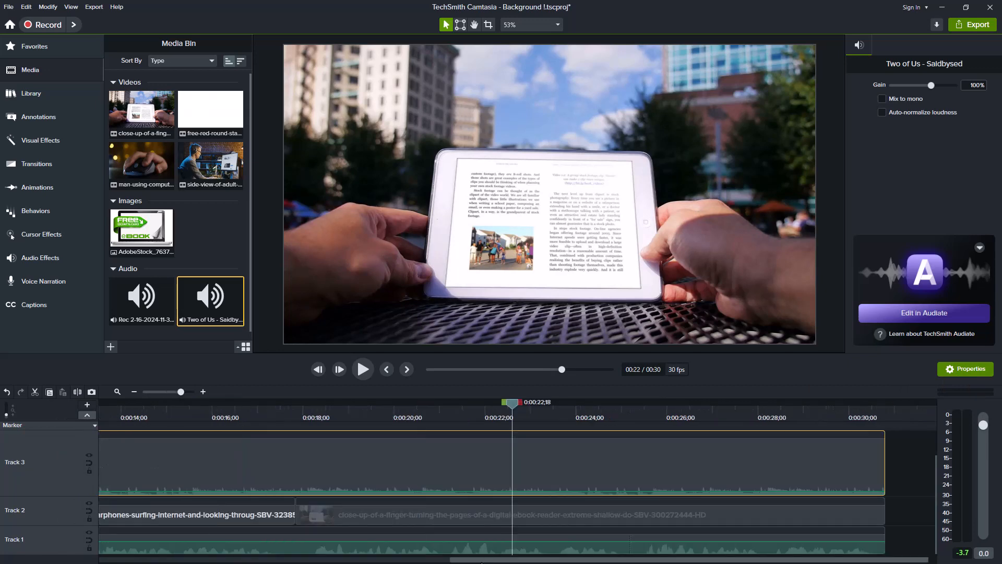
pyautogui.moveTo(596, 559); pyautogui.dragTo(245, 560)
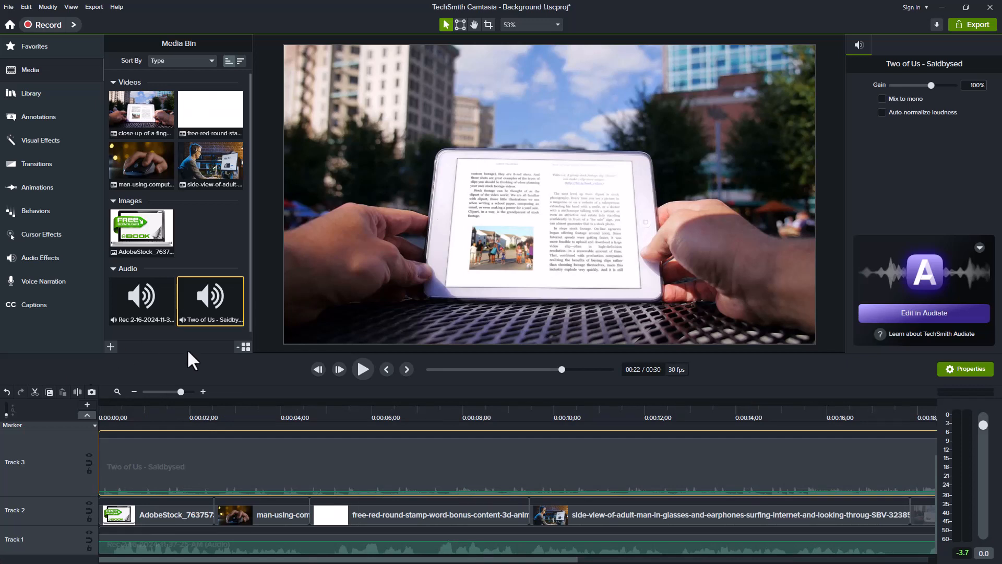
pyautogui.click(168, 390)
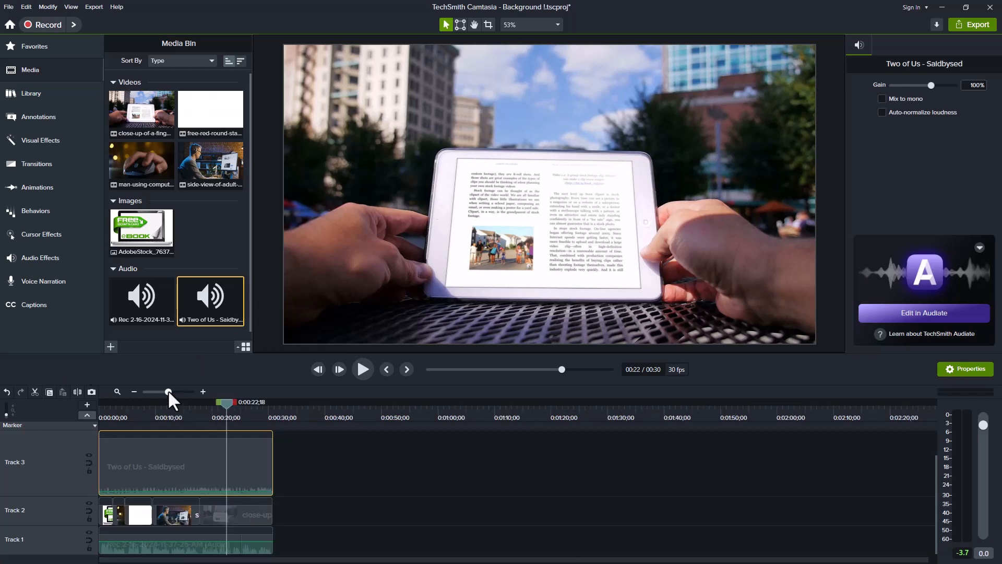
pyautogui.click(176, 391)
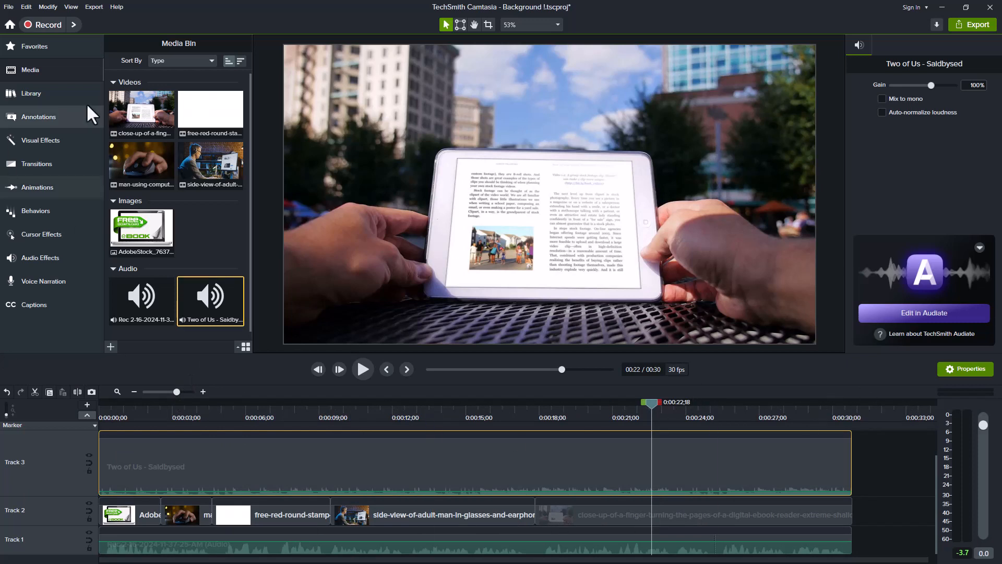
pyautogui.click(33, 257)
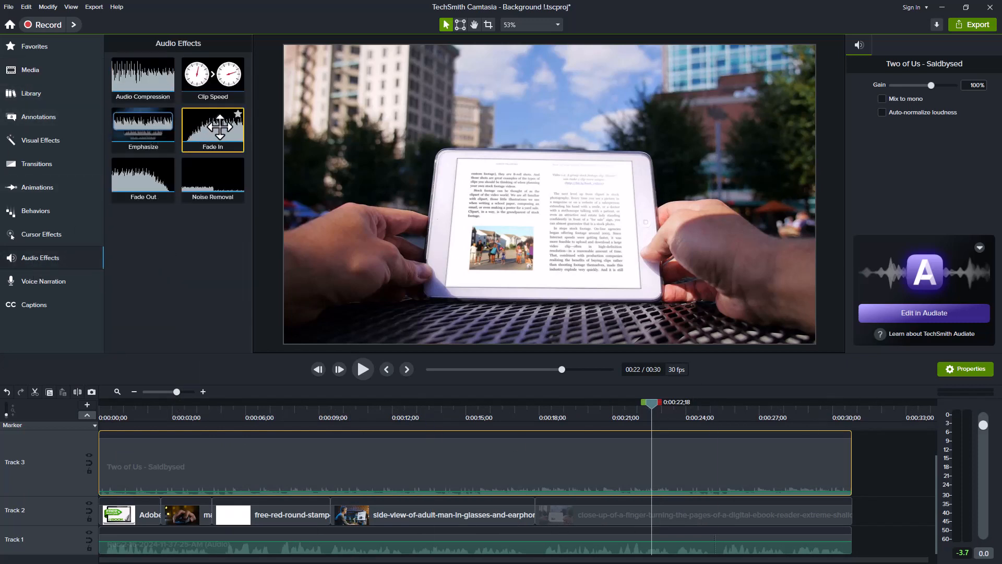
pyautogui.moveTo(220, 128); pyautogui.dragTo(159, 468)
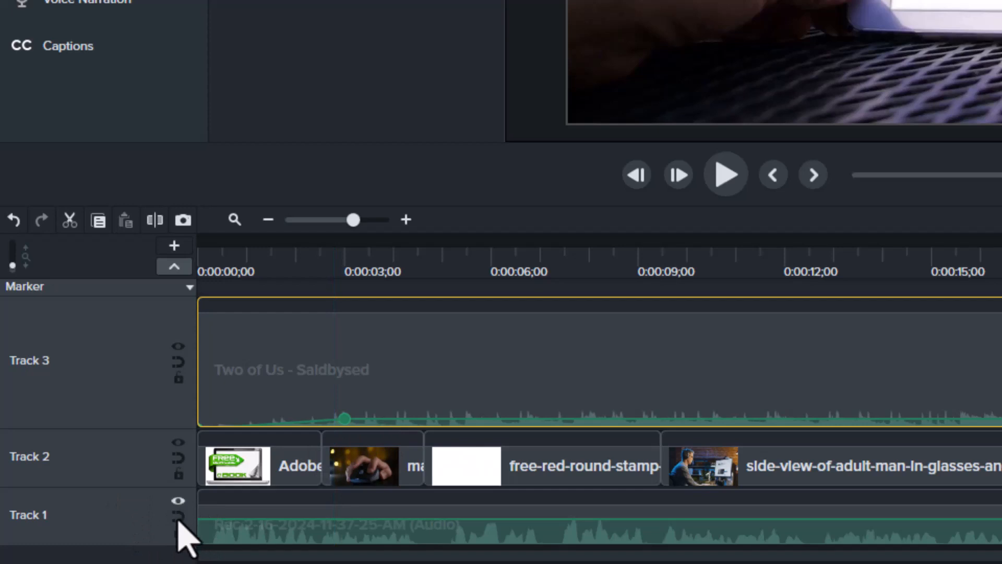
# Step: Hide Track 1 and play the project from the beginning to hear the music's fade-in alone
pyautogui.click(178, 502)
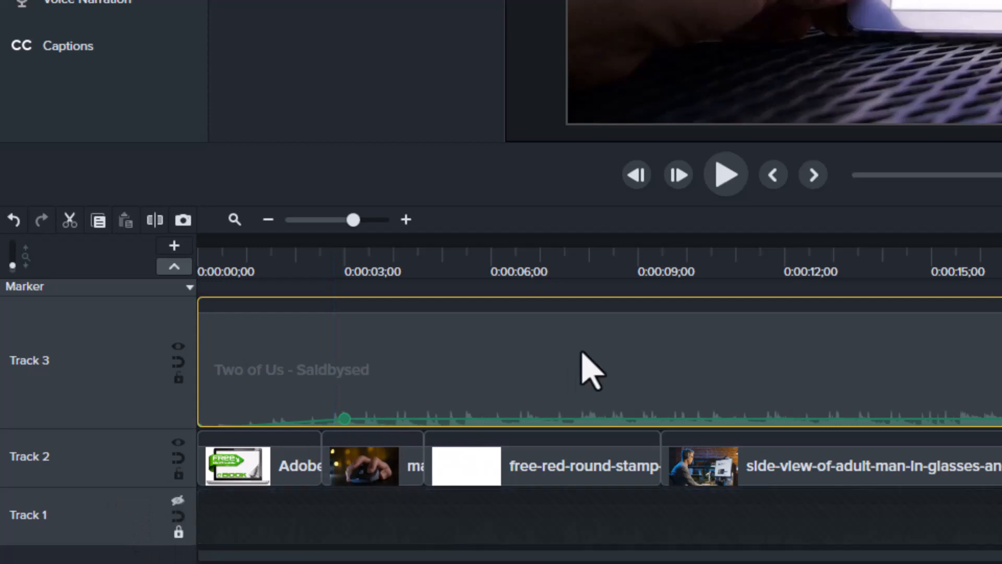
pyautogui.moveTo(1000, 300); pyautogui.dragTo(1, 339)
pyautogui.press('space')
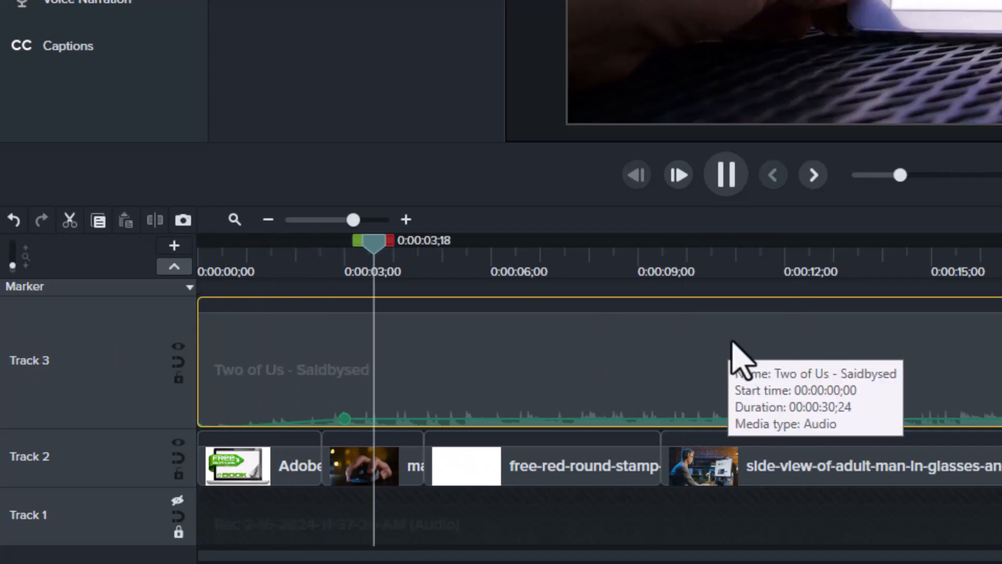
pyautogui.press('space')
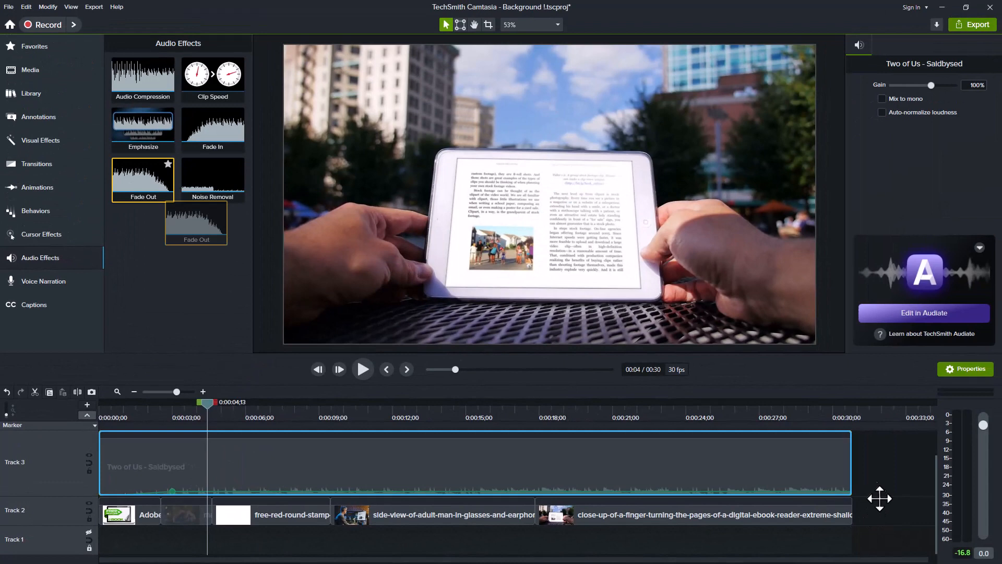
# Step: Add the Fade Out audio effect to the Two of Us clip and play its ending from about 26 seconds
pyautogui.moveTo(879, 498); pyautogui.dragTo(813, 471)
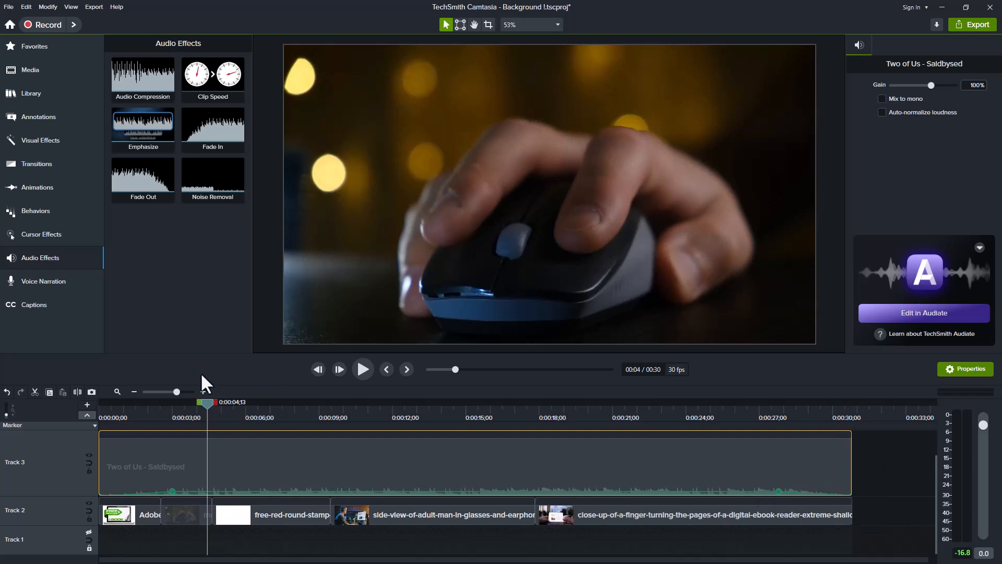
pyautogui.moveTo(208, 405); pyautogui.dragTo(749, 450)
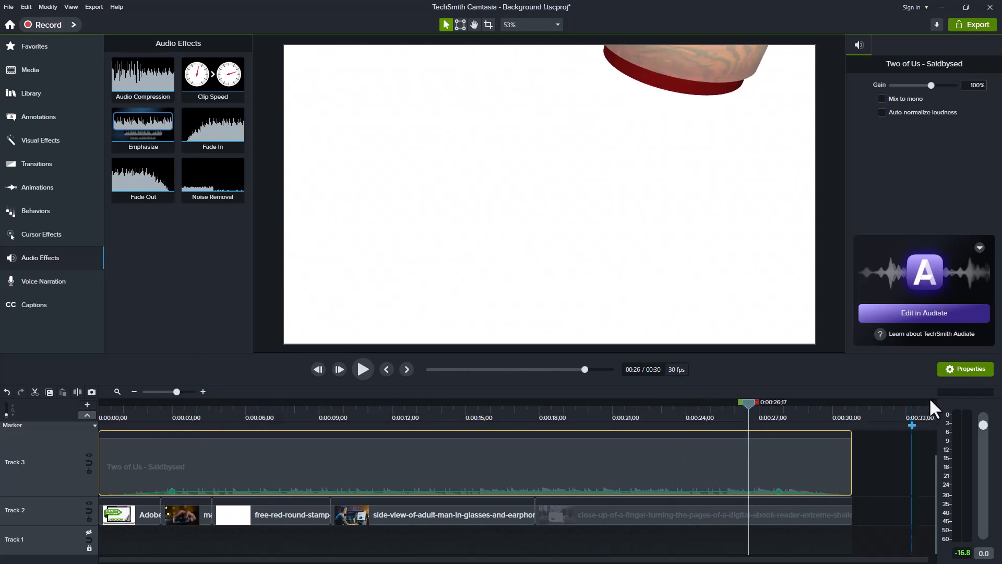
pyautogui.press('space')
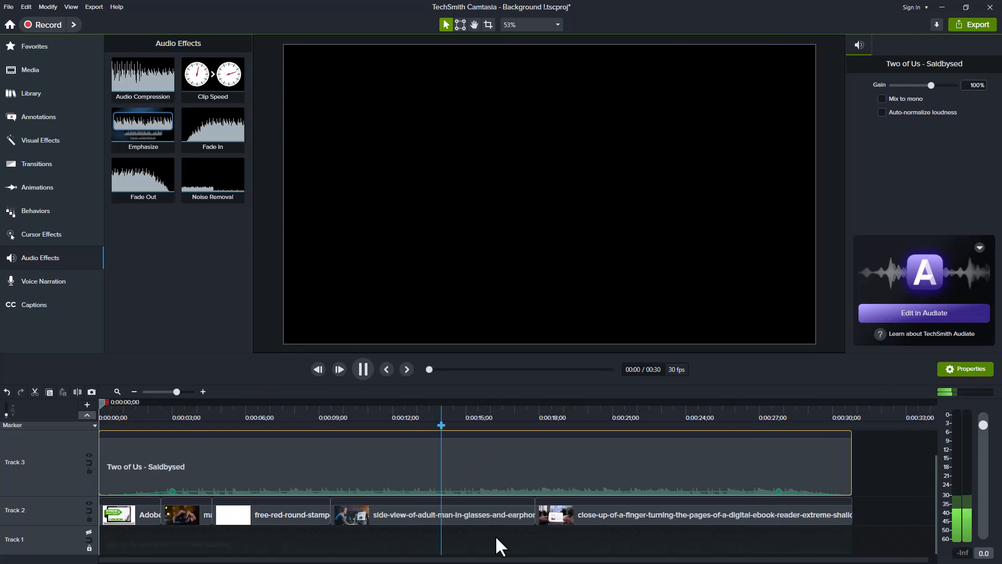
# Step: Silence the Two of Us clip between about 0:00:08;23 and 0:00:13;24, and clear the time selection
pyautogui.click(177, 403)
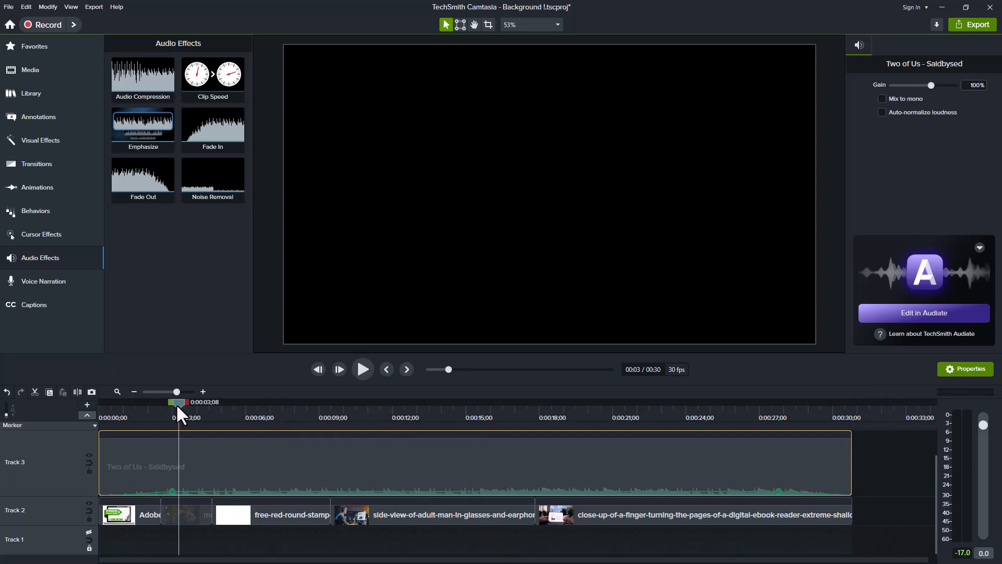
pyautogui.moveTo(176, 403); pyautogui.dragTo(434, 408)
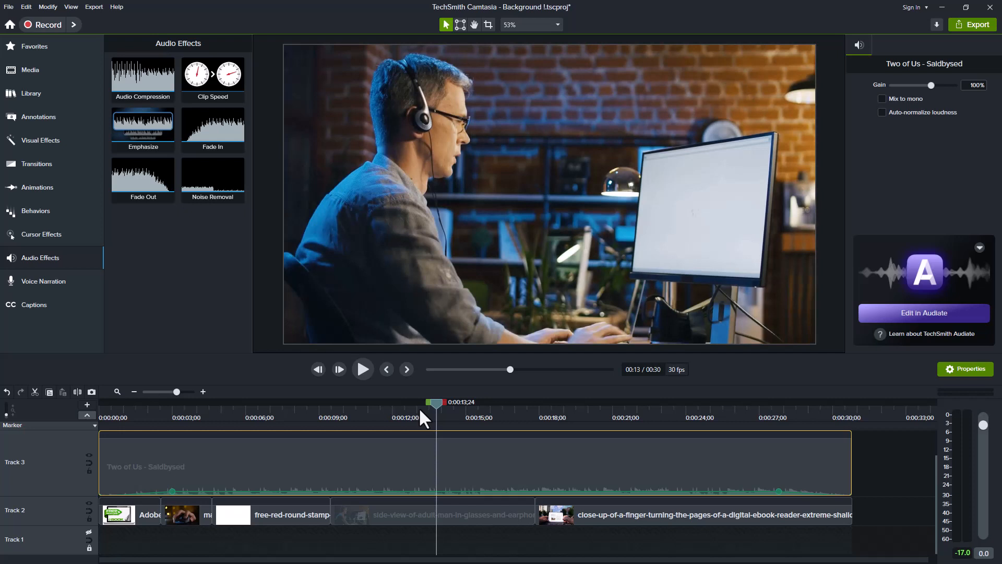
pyautogui.moveTo(426, 403); pyautogui.dragTo(304, 431)
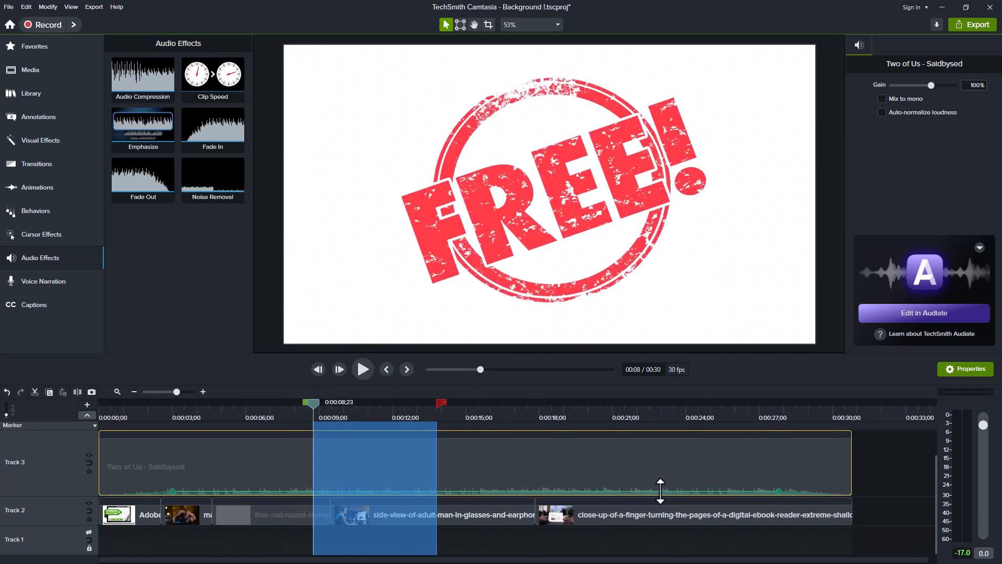
pyautogui.hotkey('shift', 's')
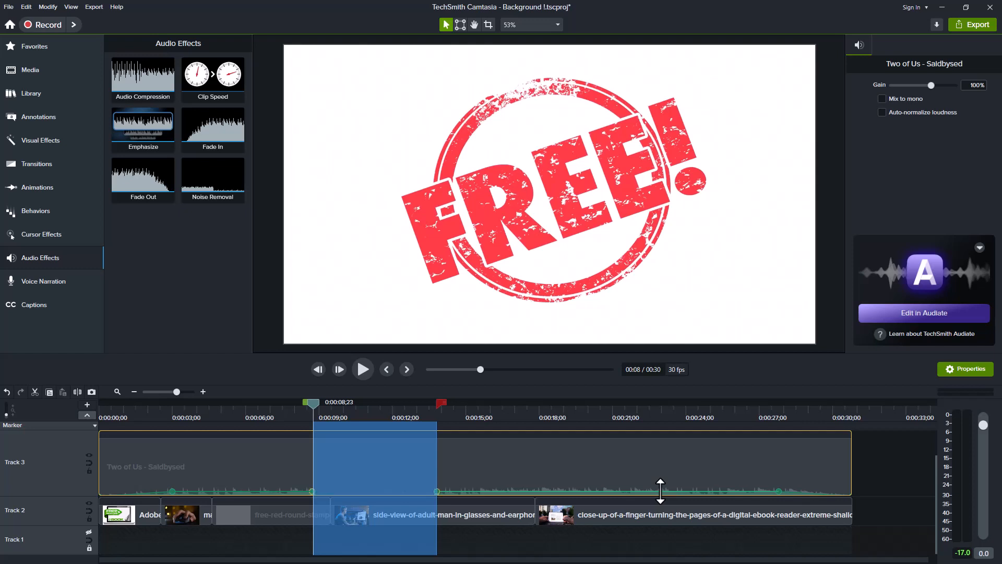
pyautogui.click(313, 398)
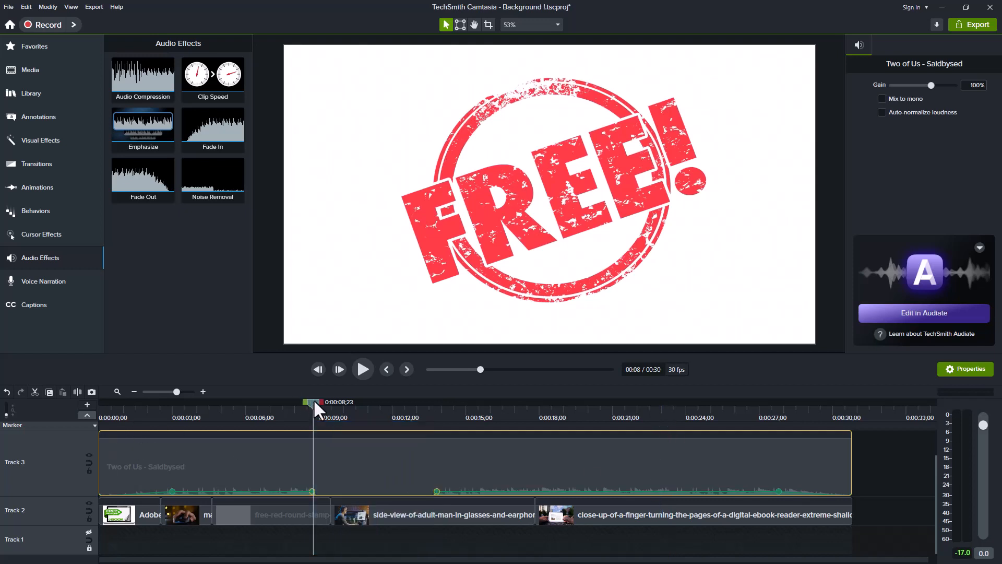
# Step: Play the music from about 0:00:06;23 past the silenced section to about 15 seconds
pyautogui.moveTo(311, 402); pyautogui.dragTo(262, 415)
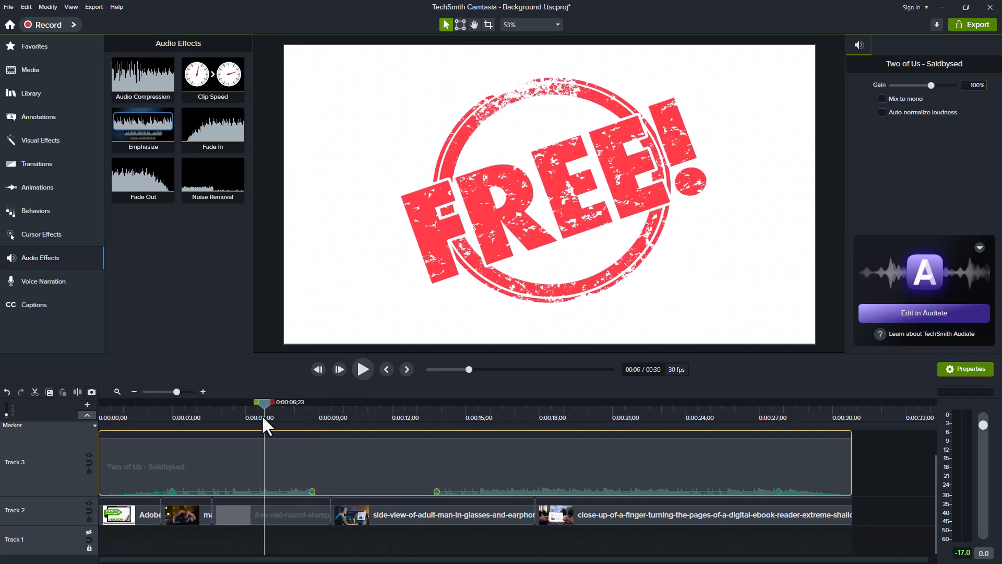
pyautogui.press('space')
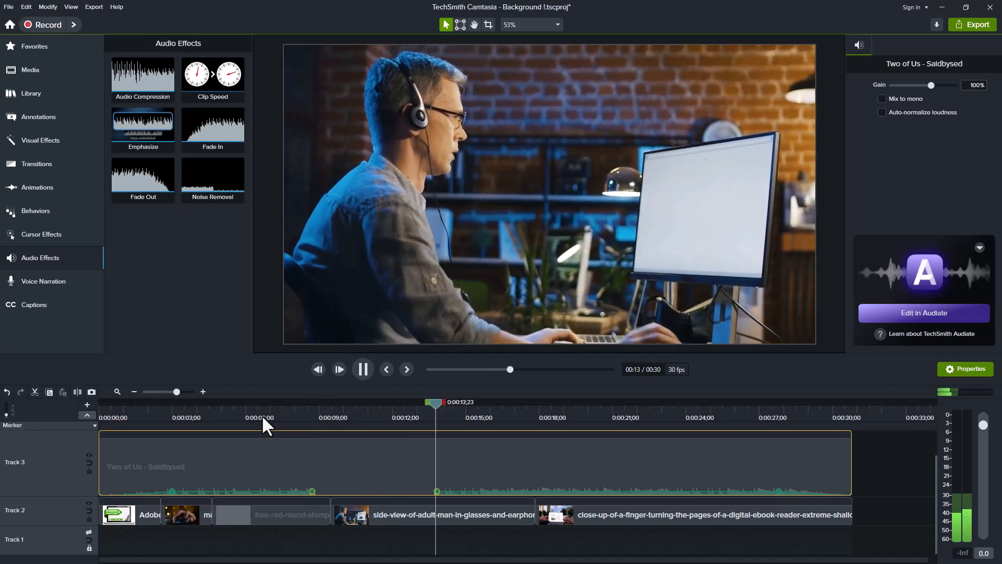
pyautogui.press('space')
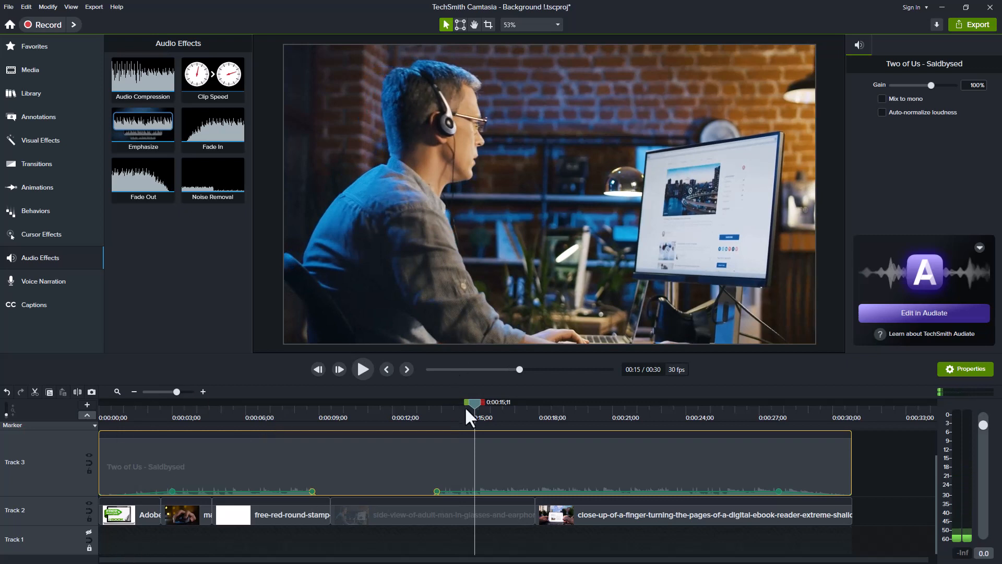
# Step: Show Track 1 again and play the voice and music together from about 7 seconds through the silenced section
pyautogui.moveTo(259, 420); pyautogui.dragTo(272, 425)
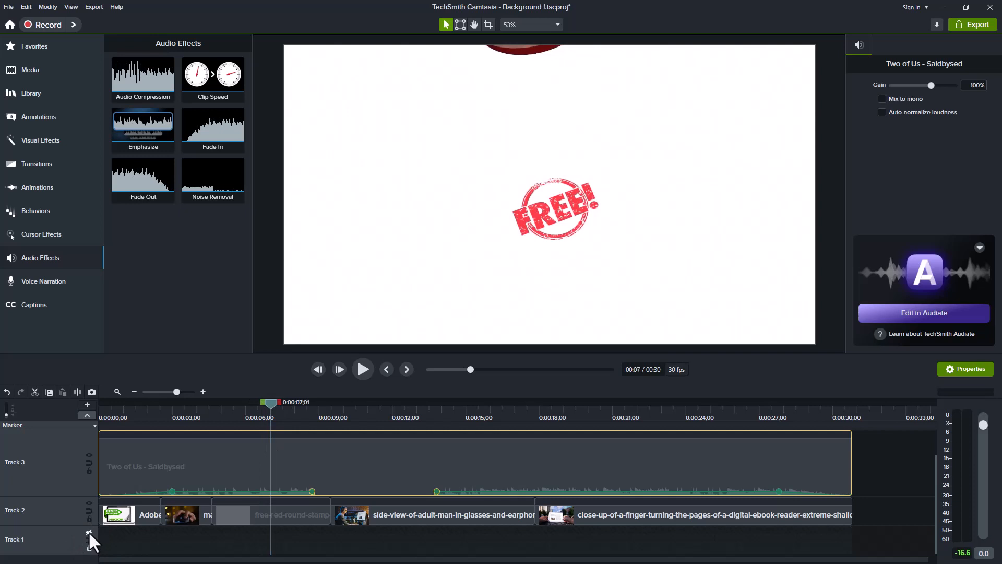
pyautogui.click(90, 547)
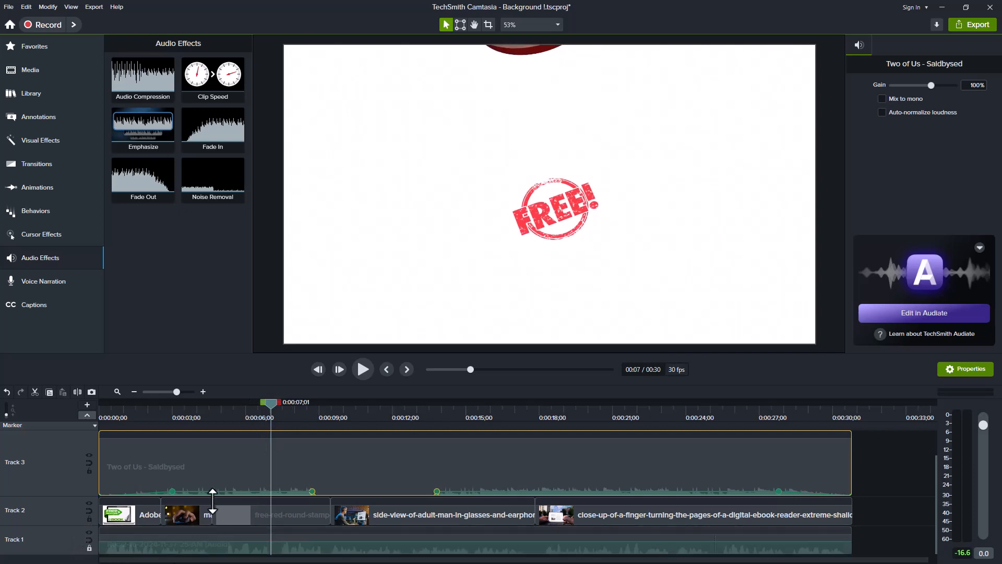
pyautogui.press('space')
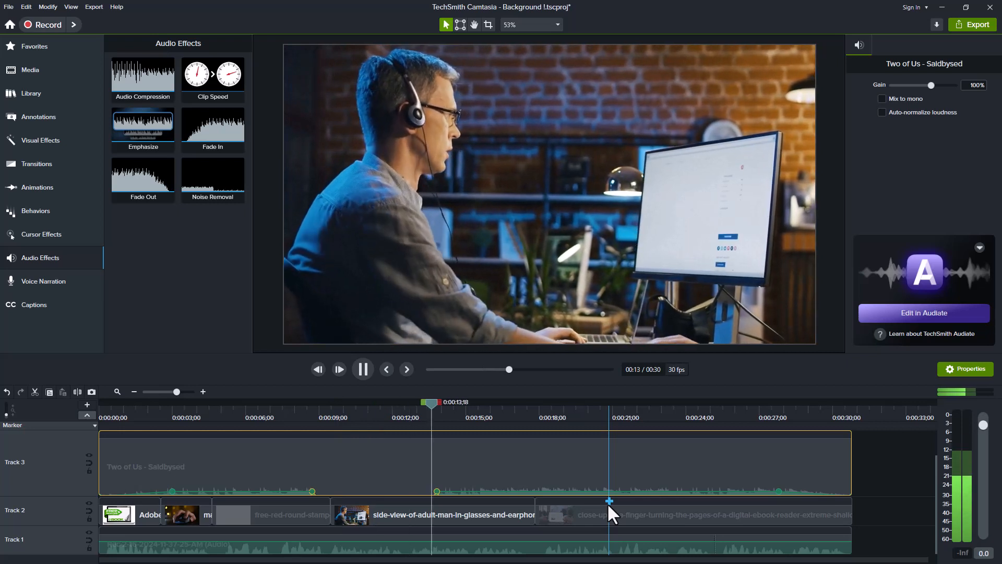
pyautogui.press('space')
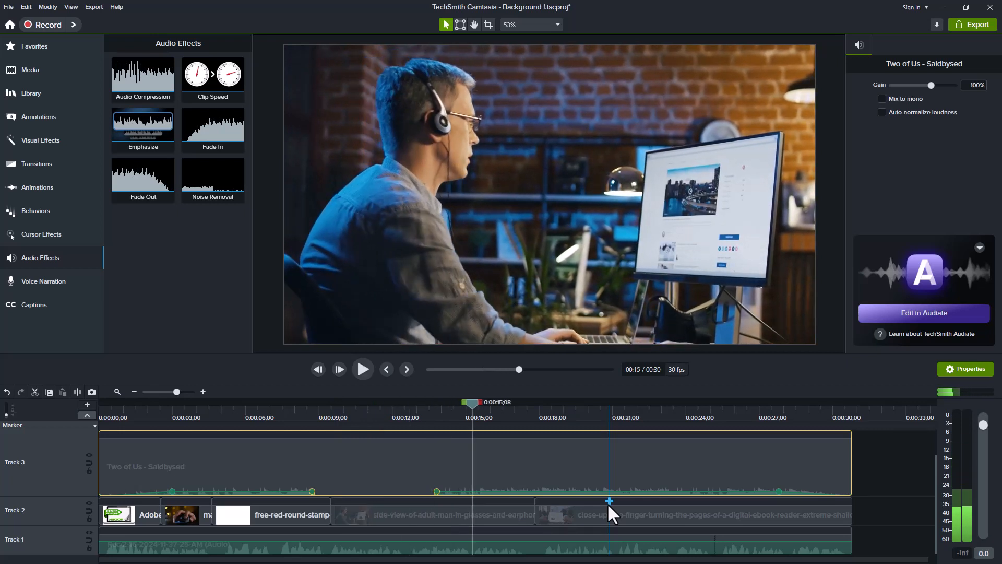